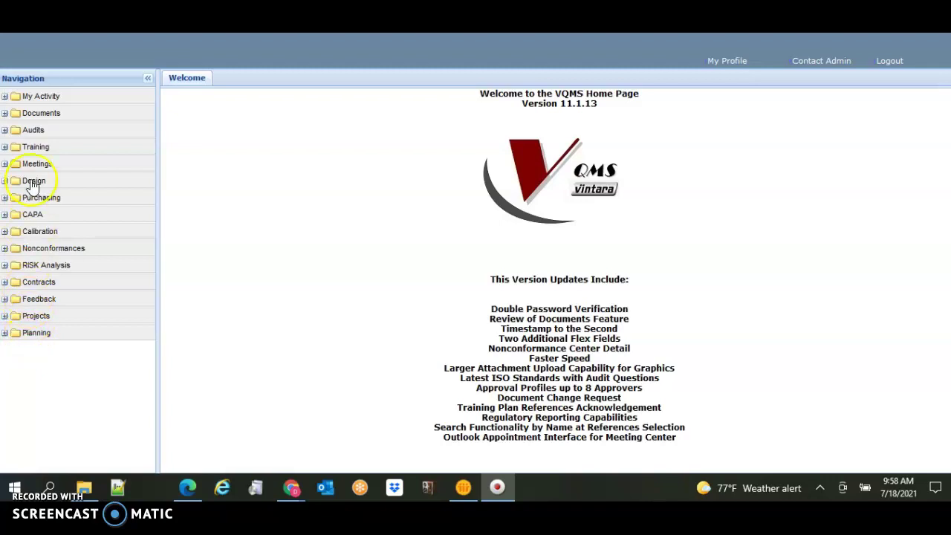
Create a new document in the Documents area with type Test Document Only and title "Test Document 071821"
left_click(5, 115)
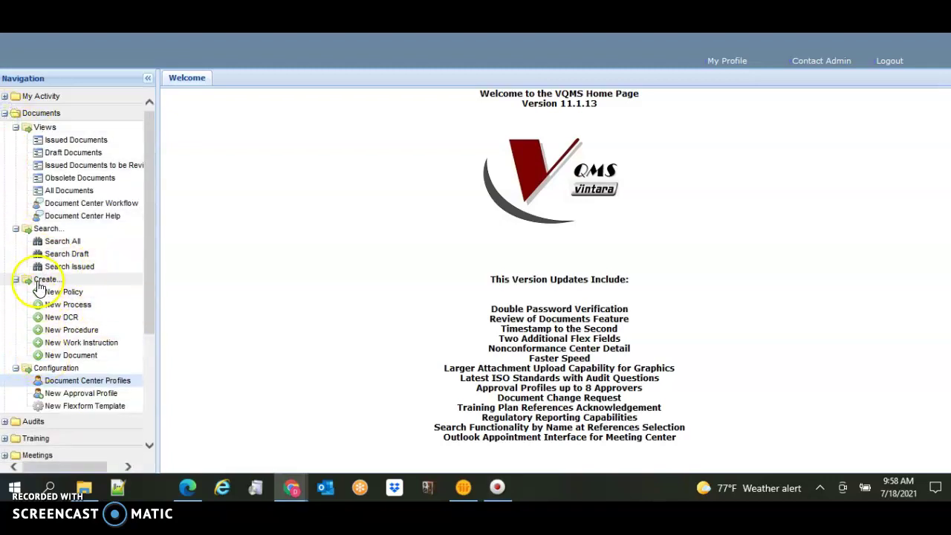
left_click(85, 357)
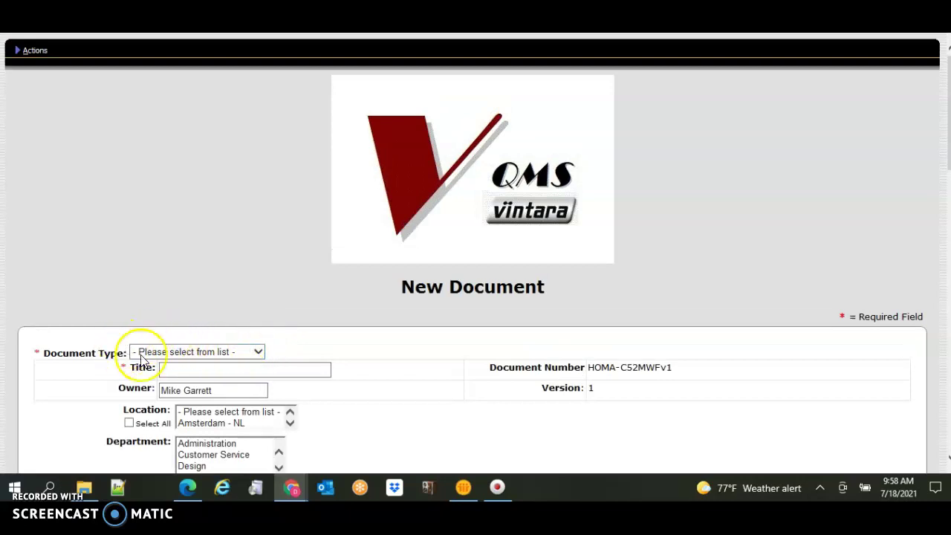
left_click(258, 352)
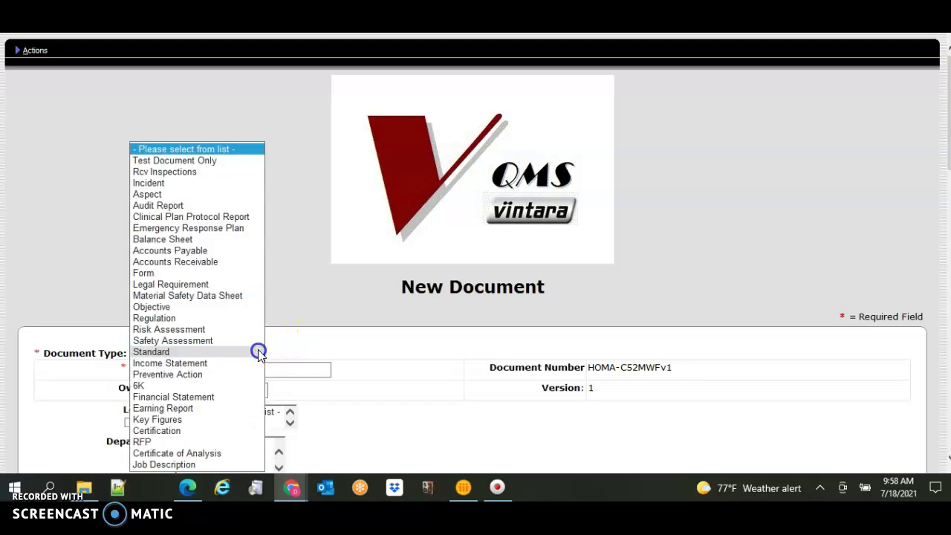
left_click(213, 161)
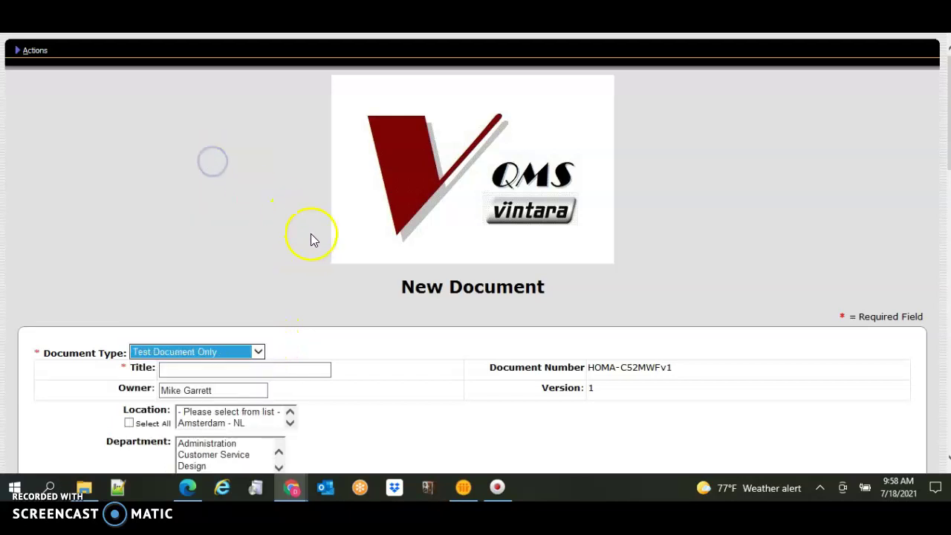
left_click(183, 367)
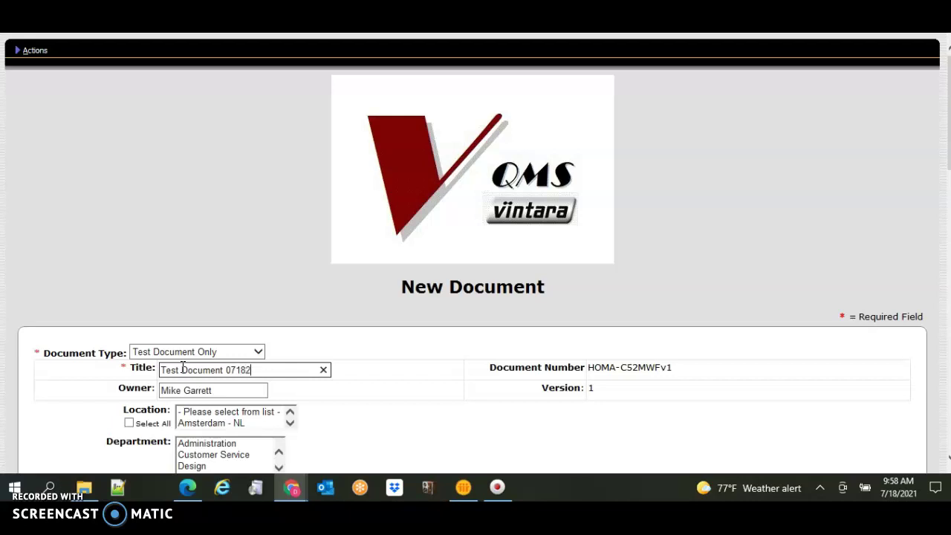
left_click(174, 390)
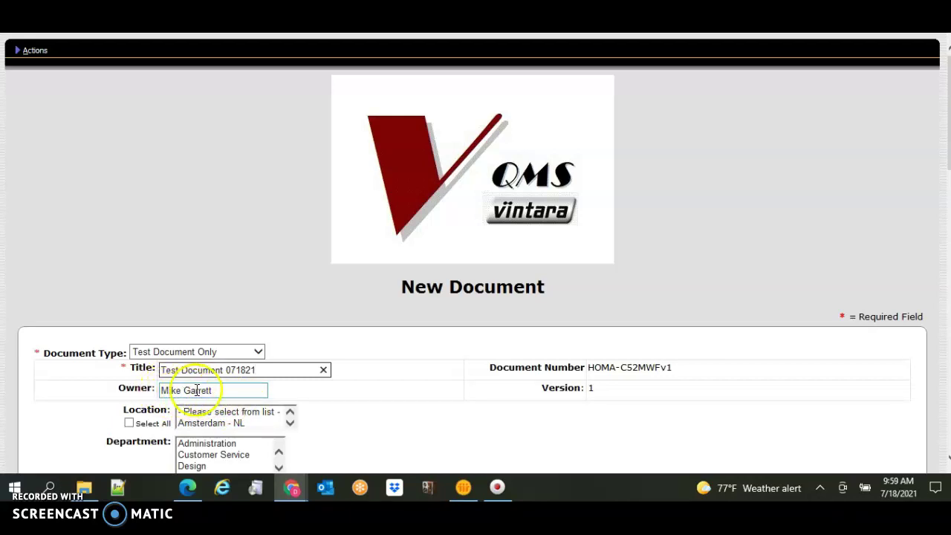
Assign the new document to the Reno - NV location and the Administration department
left_click_drag(949, 160, 949, 216)
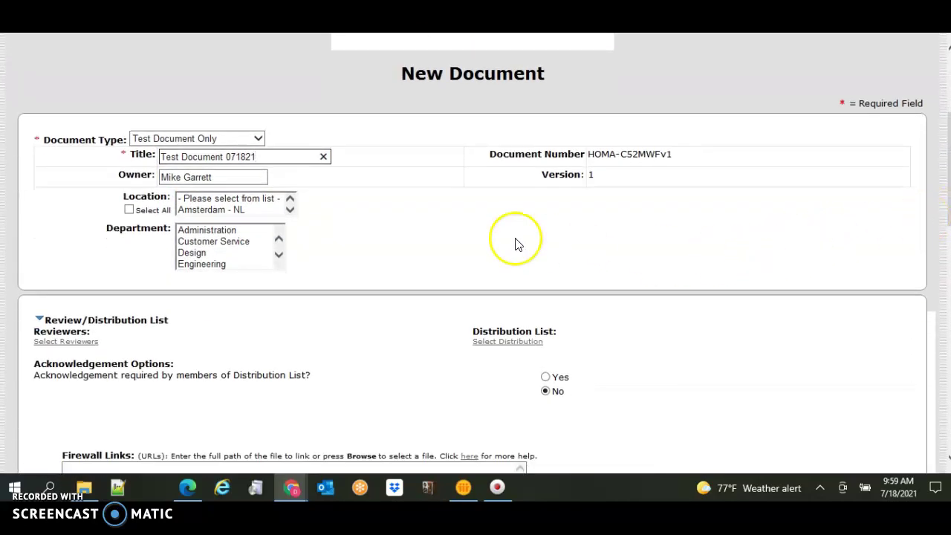
left_click(268, 198)
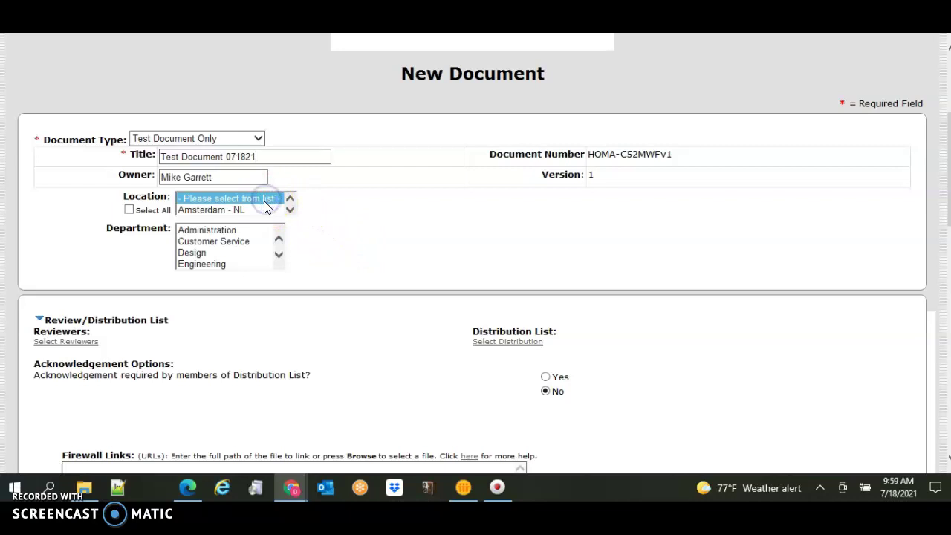
scroll(253, 206, "down", 5)
left_click(244, 210)
left_click(227, 232)
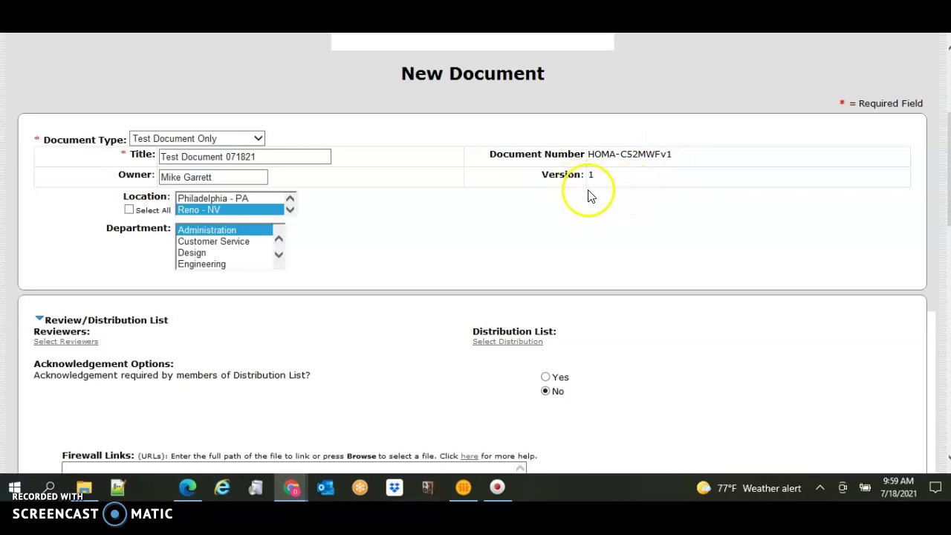
Add the first two people in the full member list as the document's reviewers
left_click(86, 347)
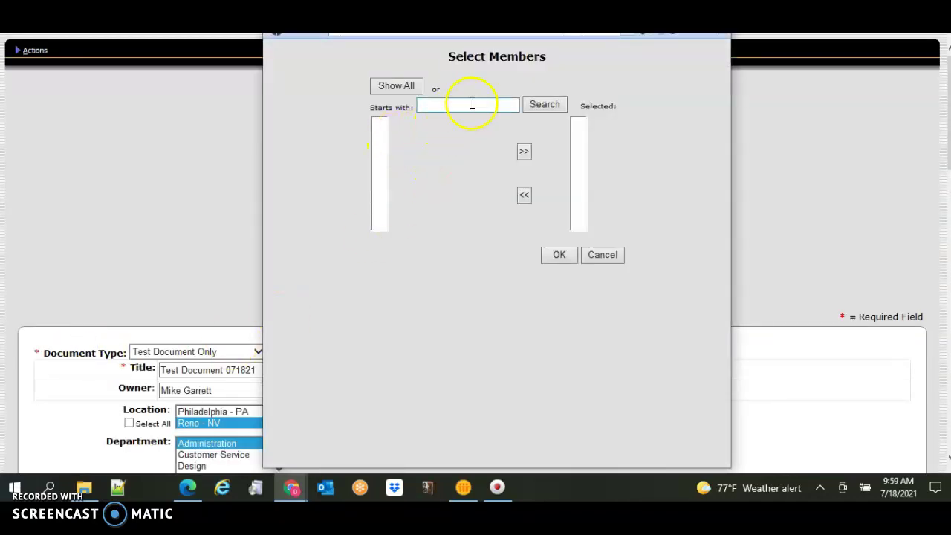
left_click(399, 86)
left_click(420, 123)
left_click(563, 145)
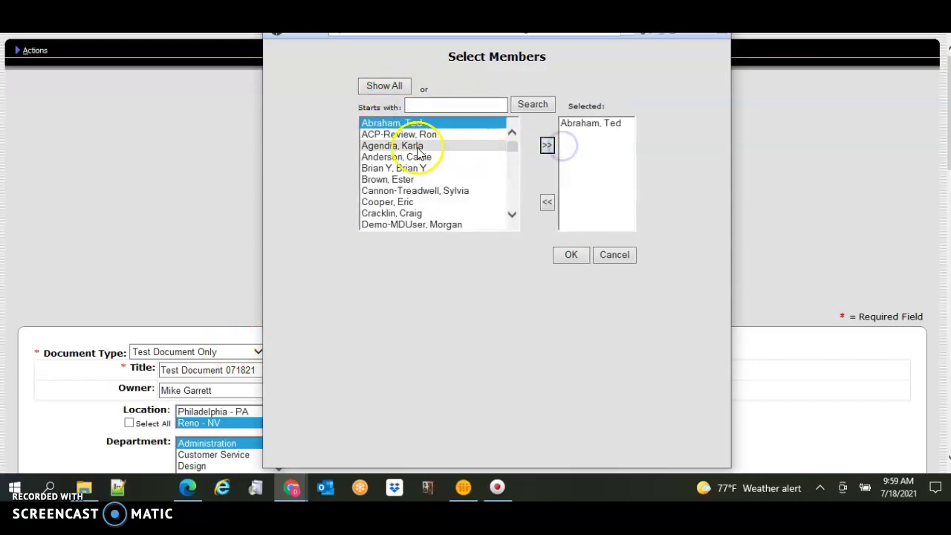
left_click(402, 135)
left_click(547, 147)
left_click(574, 254)
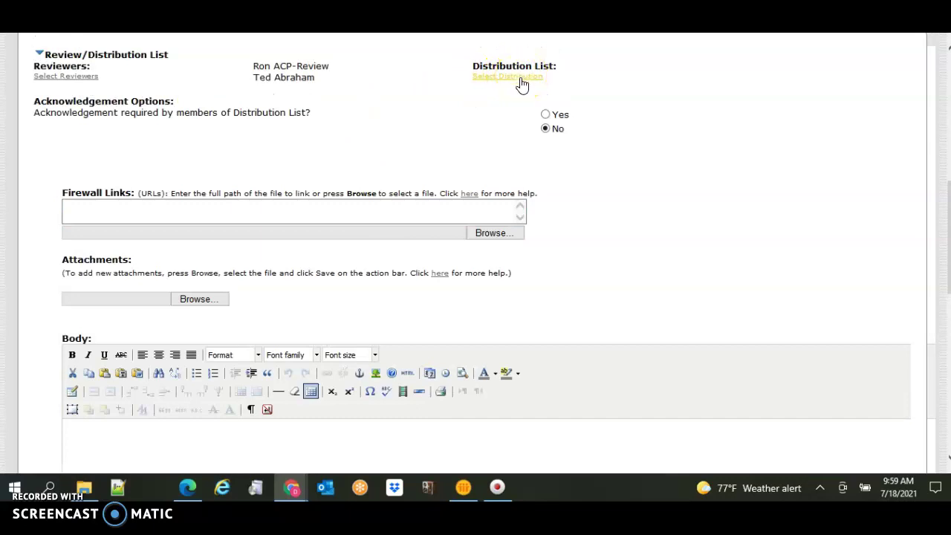
Add the eighth and ninth people in the full member list to the document's distribution list
left_click(521, 77)
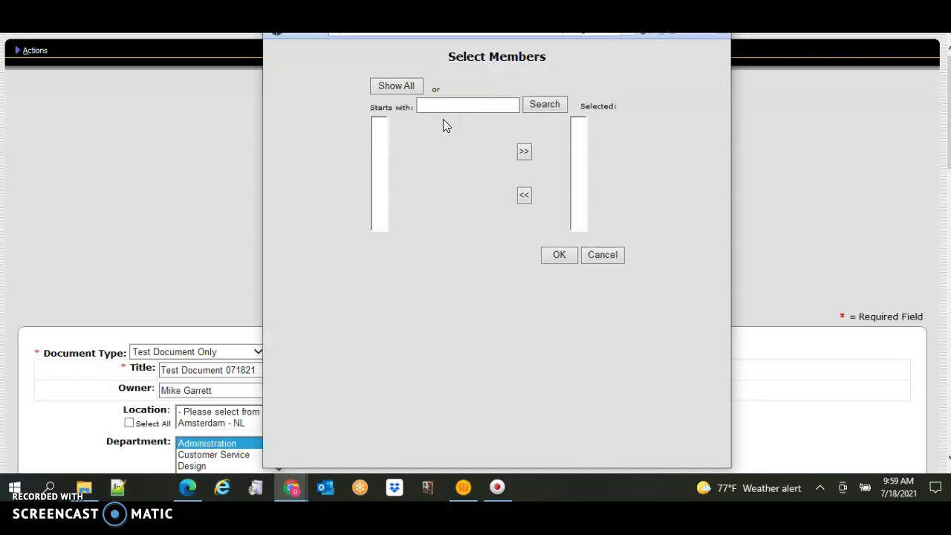
left_click(399, 86)
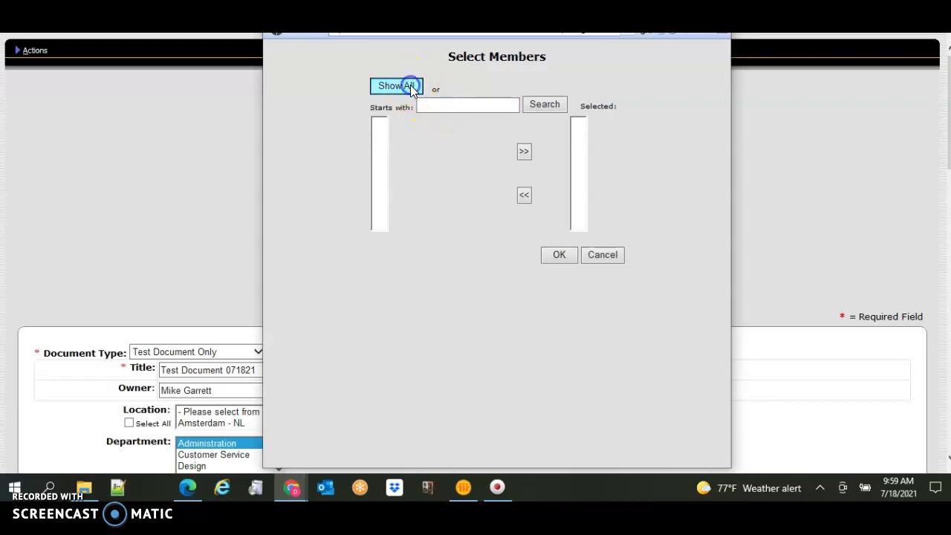
left_click(424, 212)
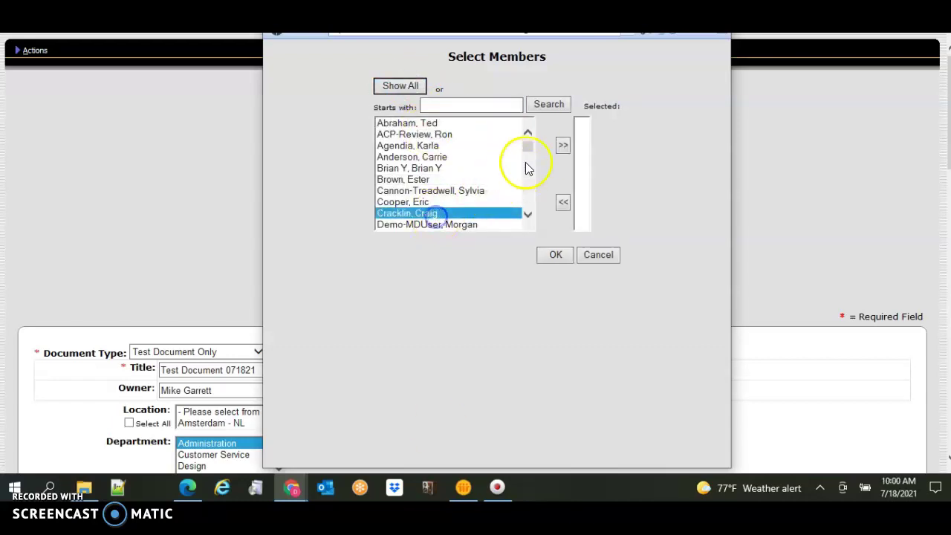
left_click(562, 147)
left_click(402, 203)
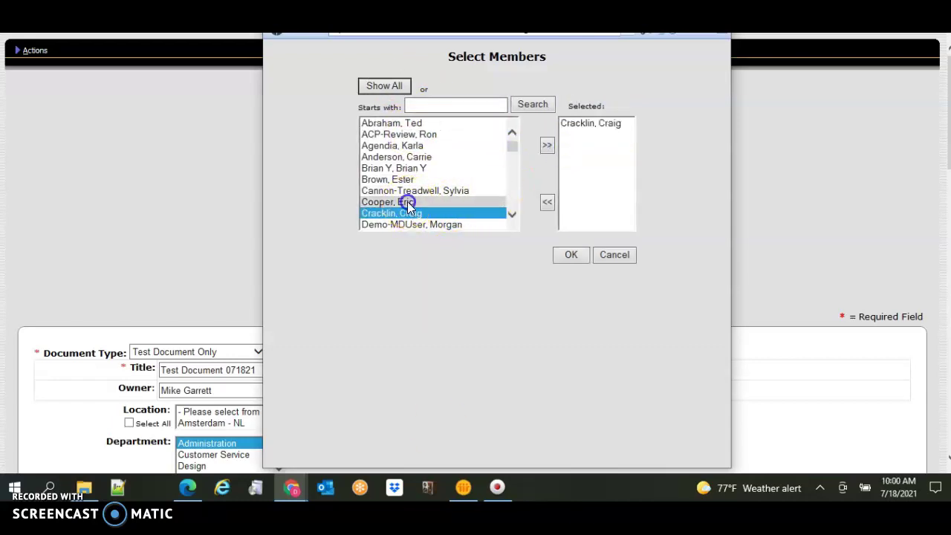
left_click(548, 146)
left_click(571, 257)
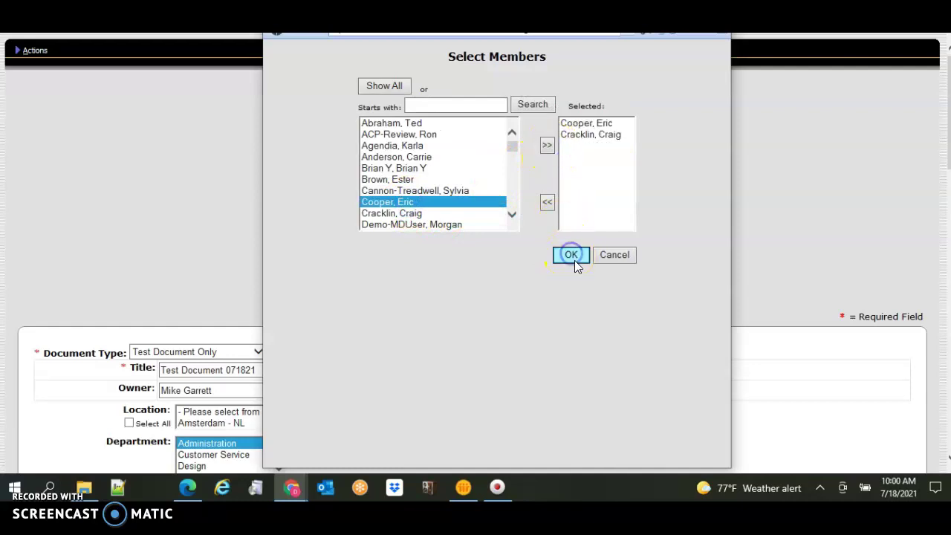
left_click(581, 279)
left_click(560, 279)
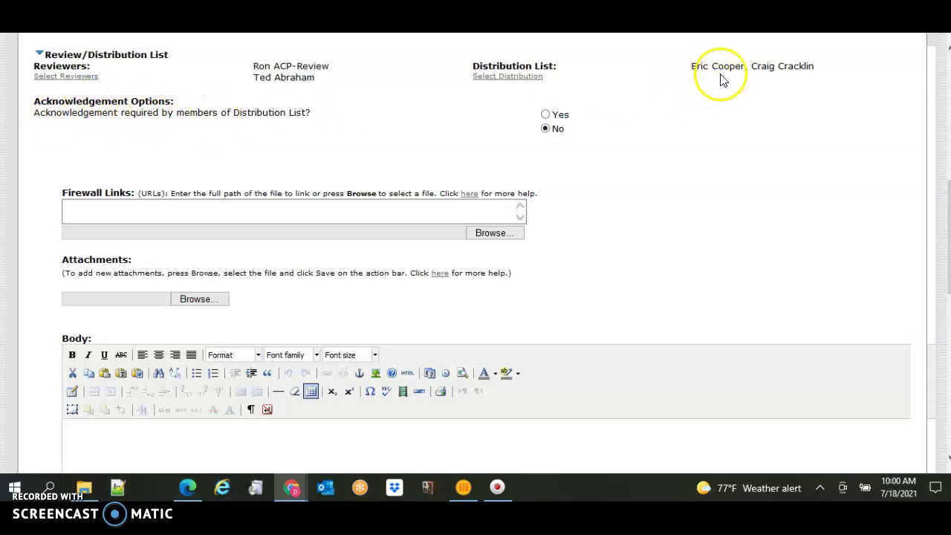
Require acknowledgement by distribution list members and try to assign the ninth listed member as recipient of the all-acknowledged notification
left_click(545, 115)
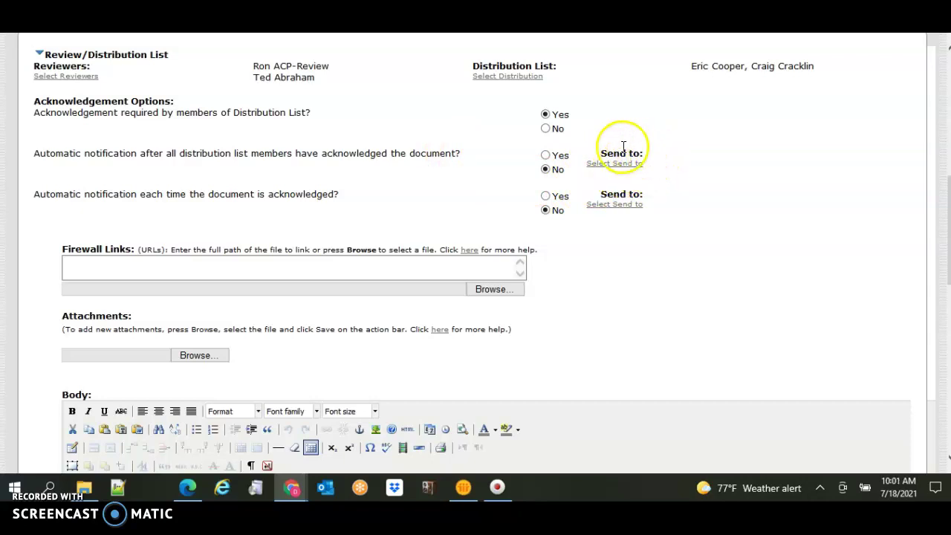
left_click(590, 168)
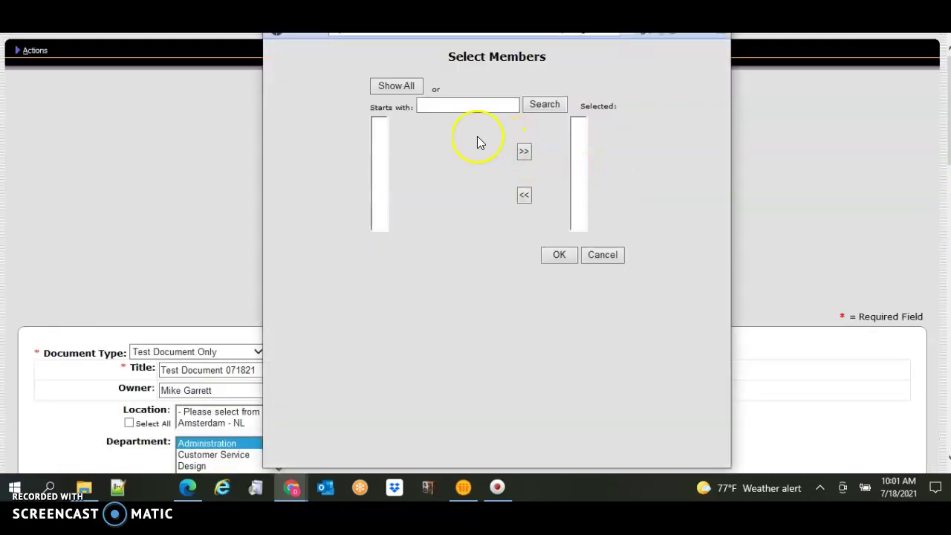
left_click(397, 86)
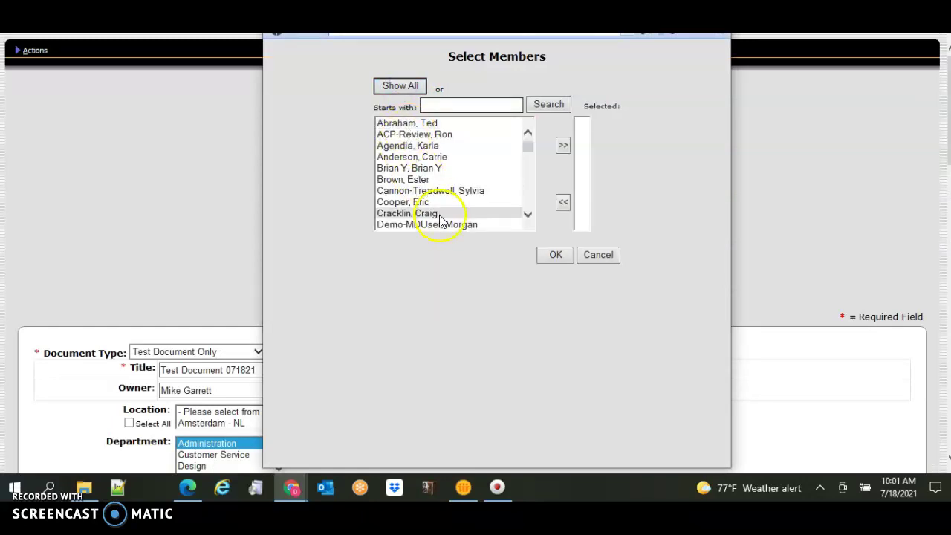
left_click(425, 213)
left_click(562, 145)
left_click(571, 255)
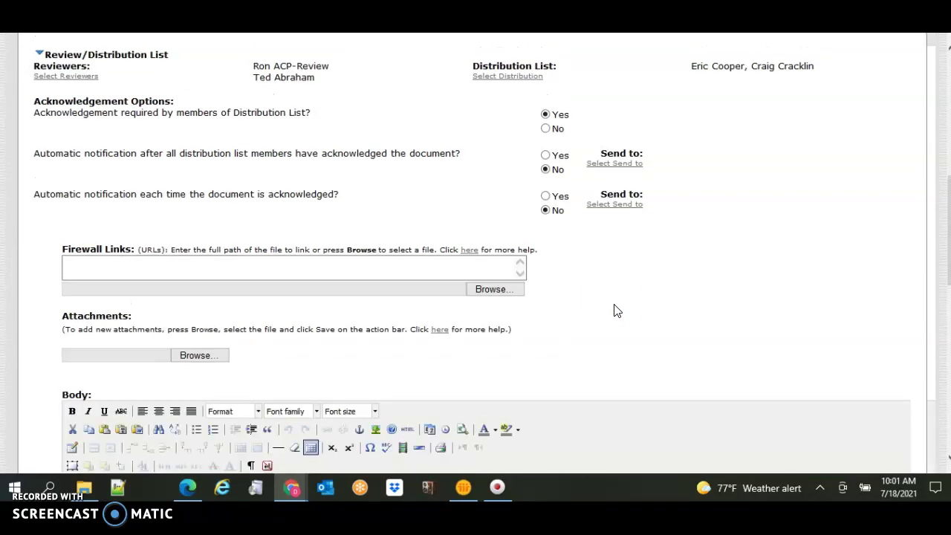
left_click(121, 262)
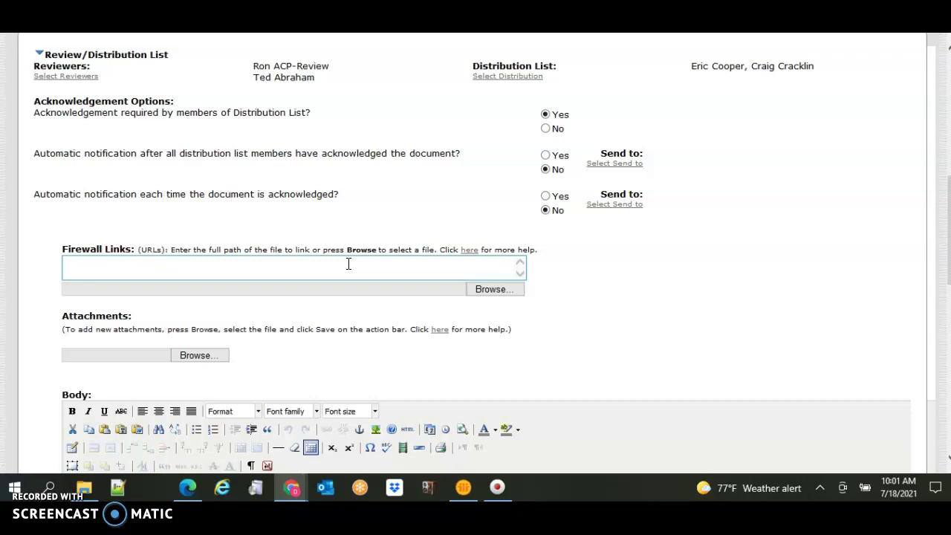
left_click(198, 358)
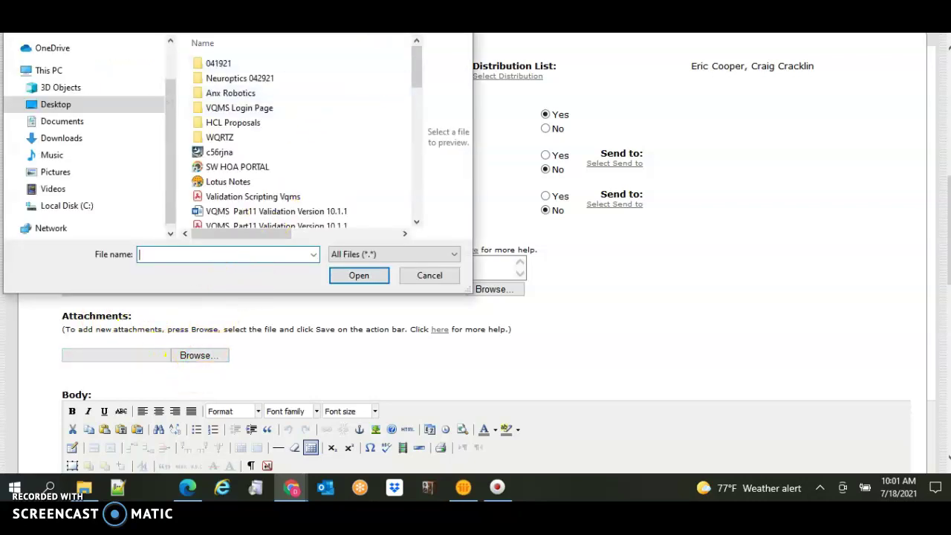
key("Escape")
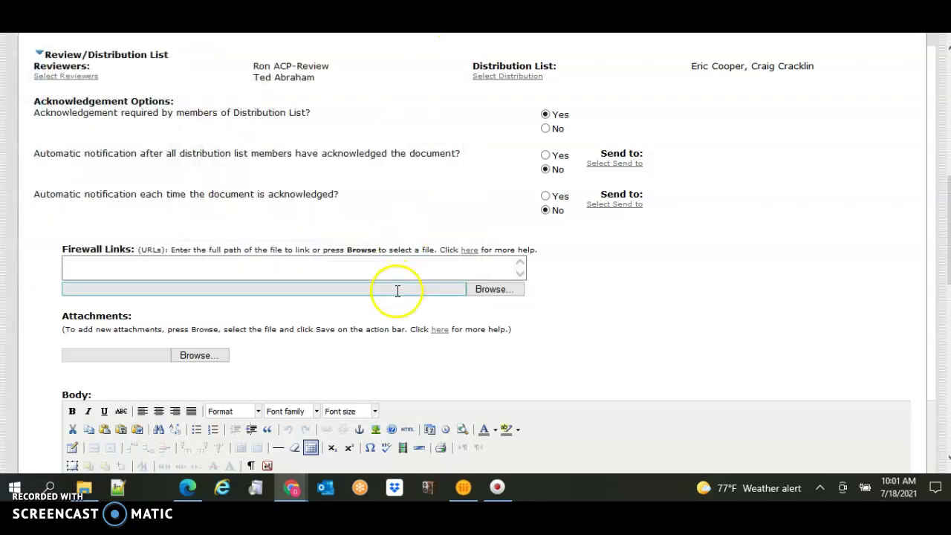
Enter "Instructions for this document." as the document's body text
scroll(396, 344, "down", 1)
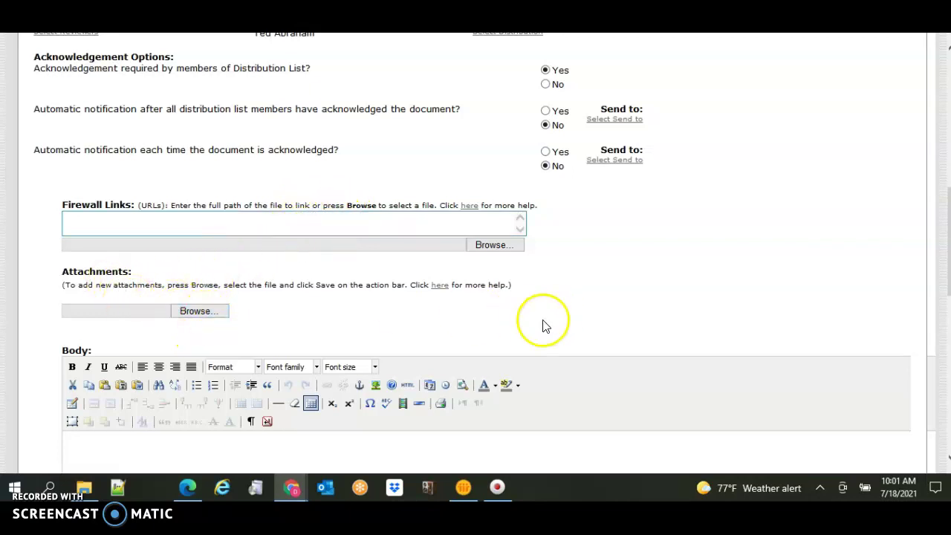
scroll(468, 321, "down", 1)
scroll(468, 321, "down", 2)
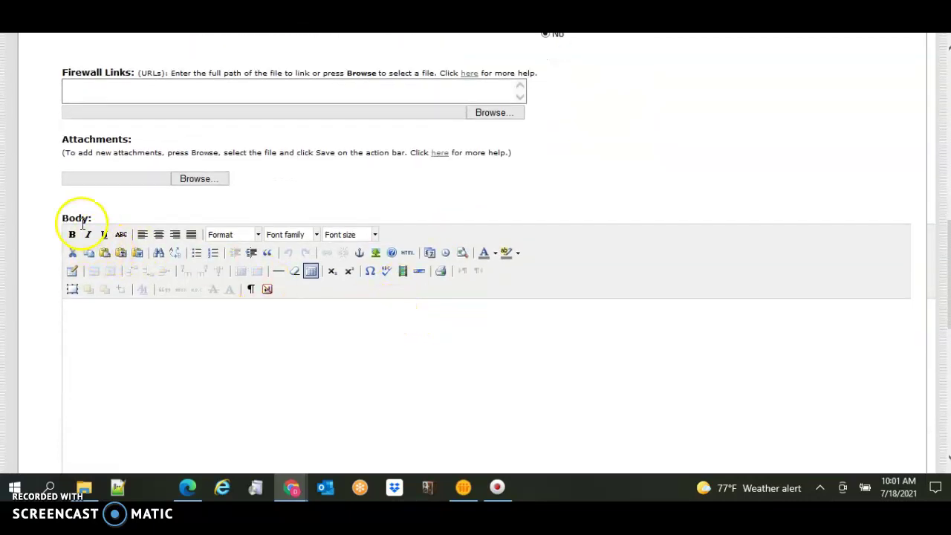
left_click(83, 311)
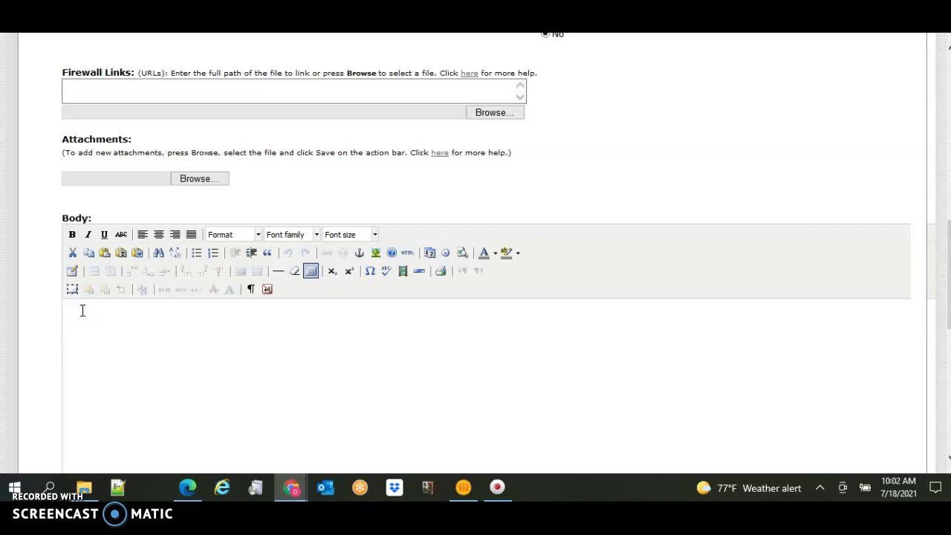
left_click(125, 327)
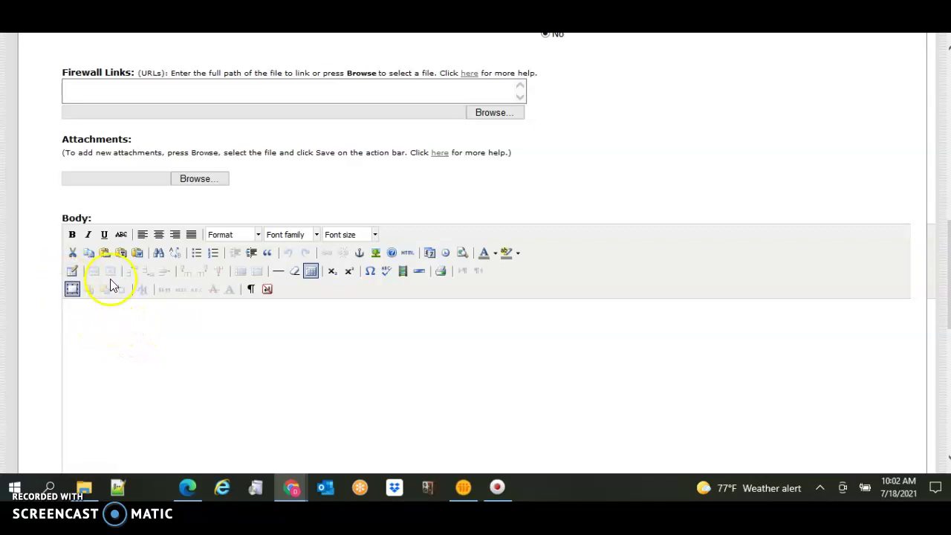
left_click(93, 323)
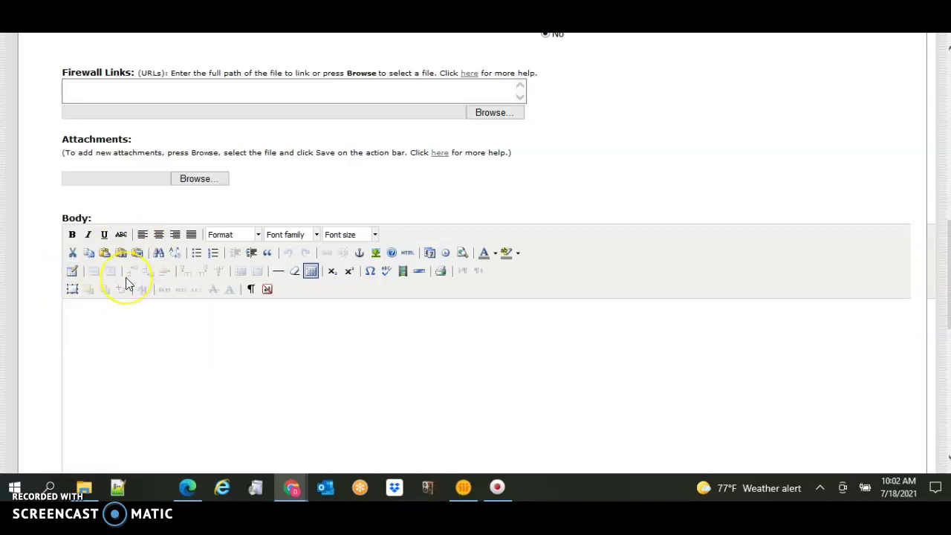
type("I")
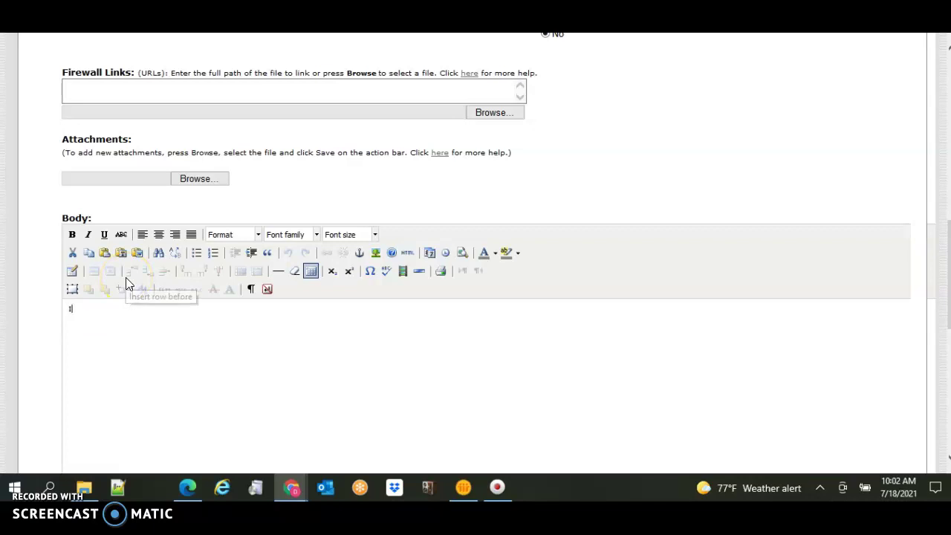
type("nstructions ")
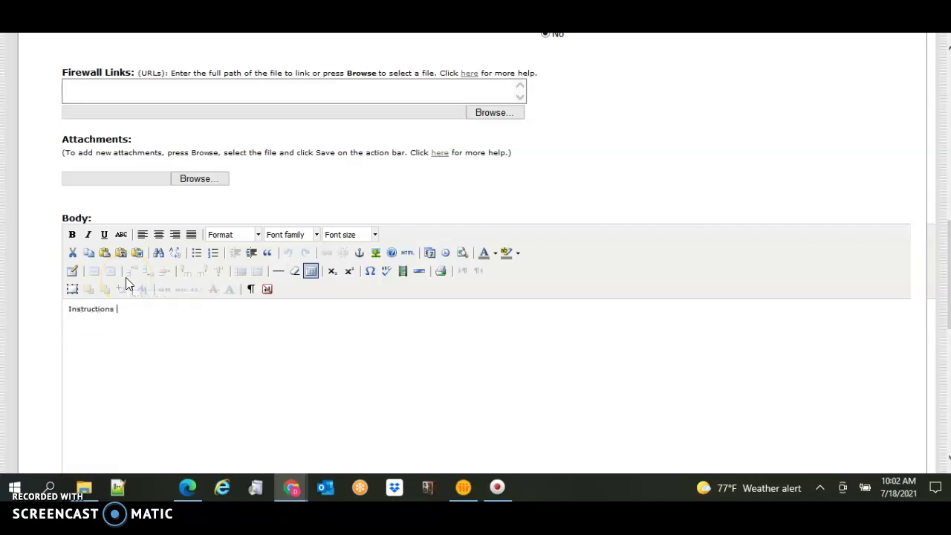
type("for this document.")
Add the job descriptions "0105 test on support emails" and "050614 daj Dbl Sig Valid 2" as the document's references
scroll(464, 274, "down", 3)
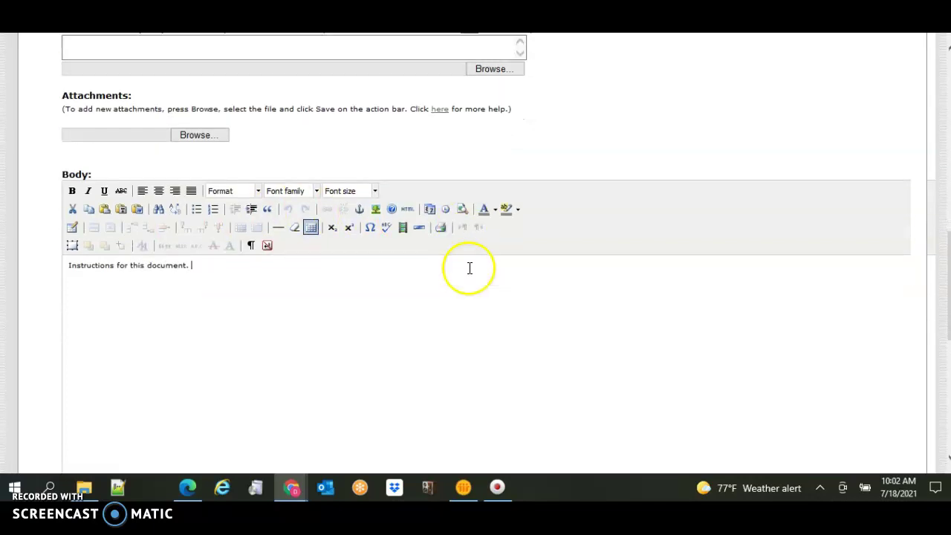
scroll(457, 279, "down", 3)
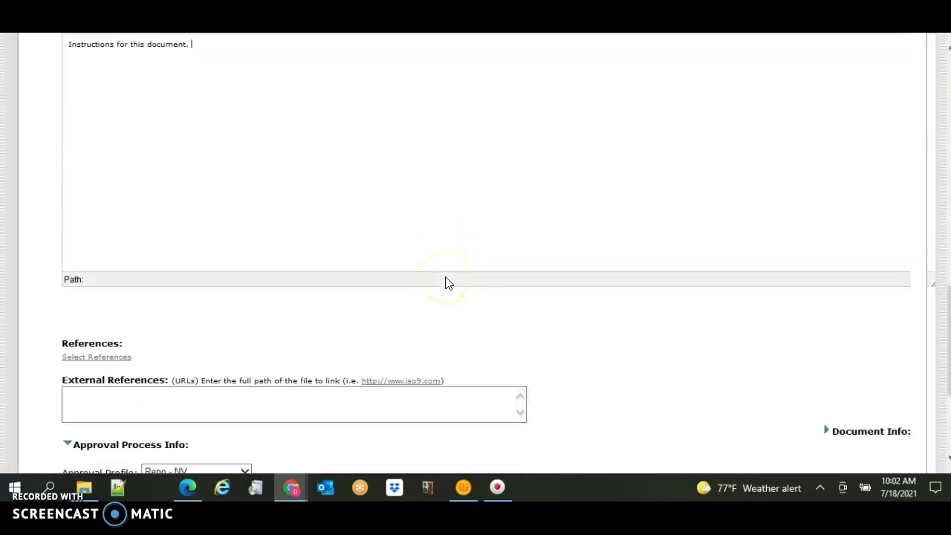
left_click(113, 292)
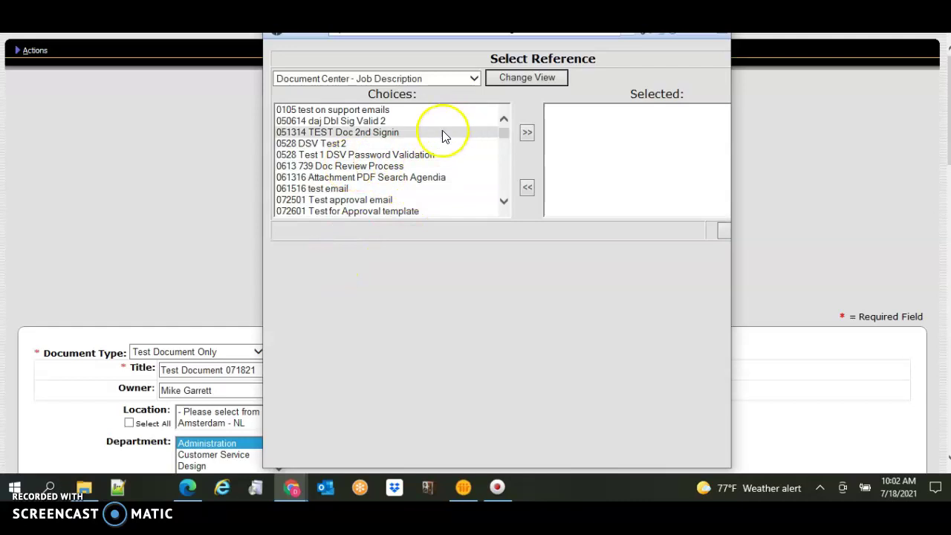
left_click(375, 112)
left_click(527, 132)
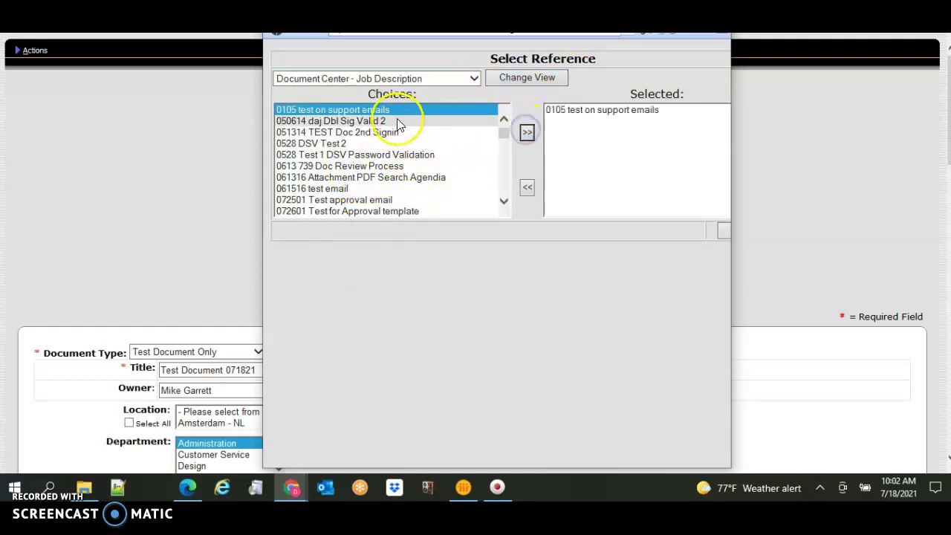
left_click(392, 121)
left_click(527, 133)
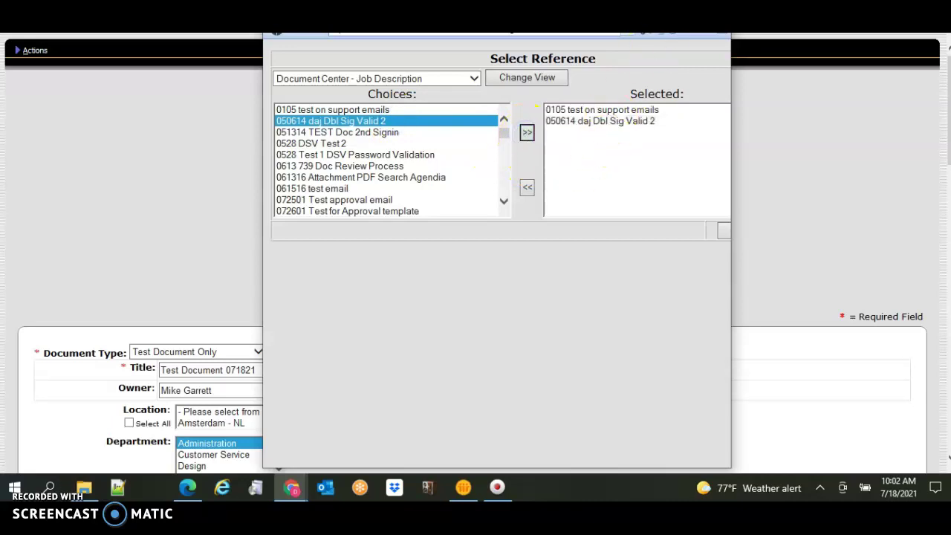
double_click(645, 32)
left_click(669, 223)
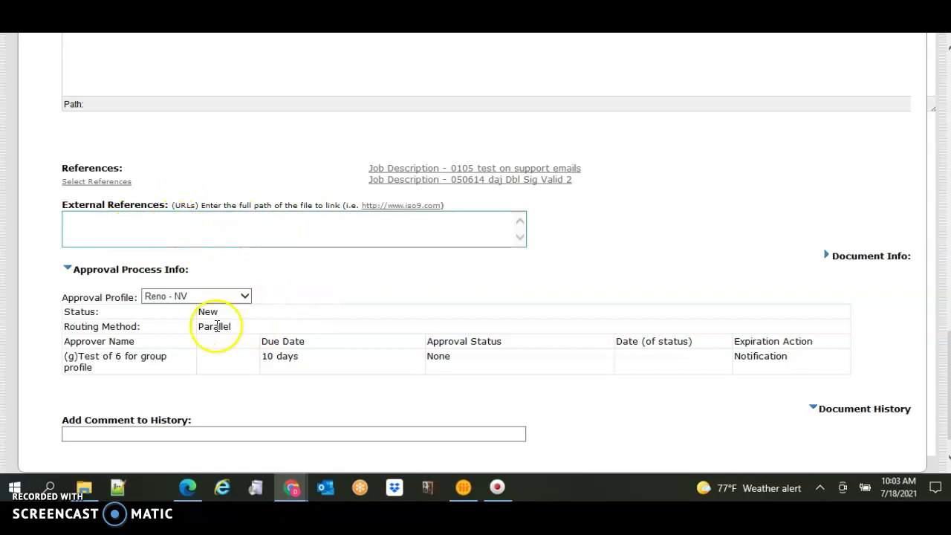
Select Reno - NV as the approval profile and expand the document information section
left_click(247, 295)
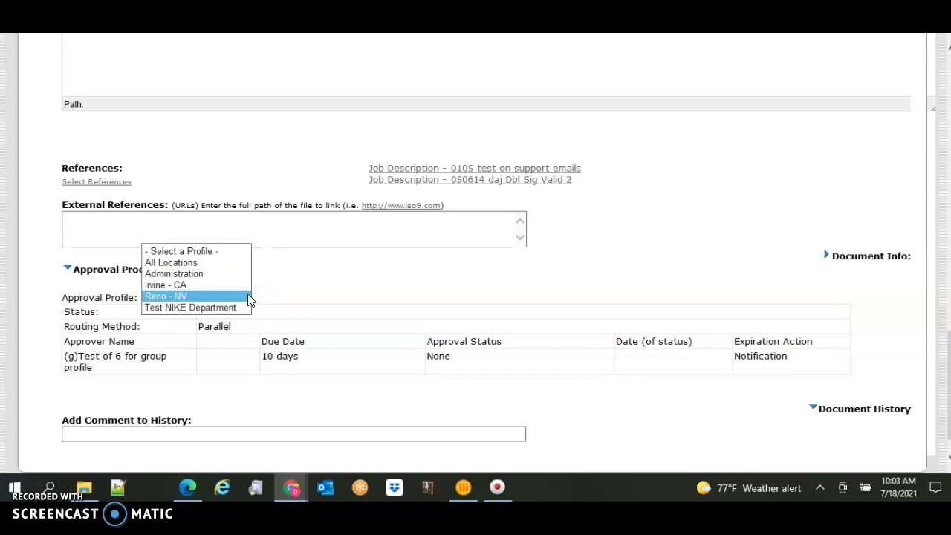
left_click(204, 296)
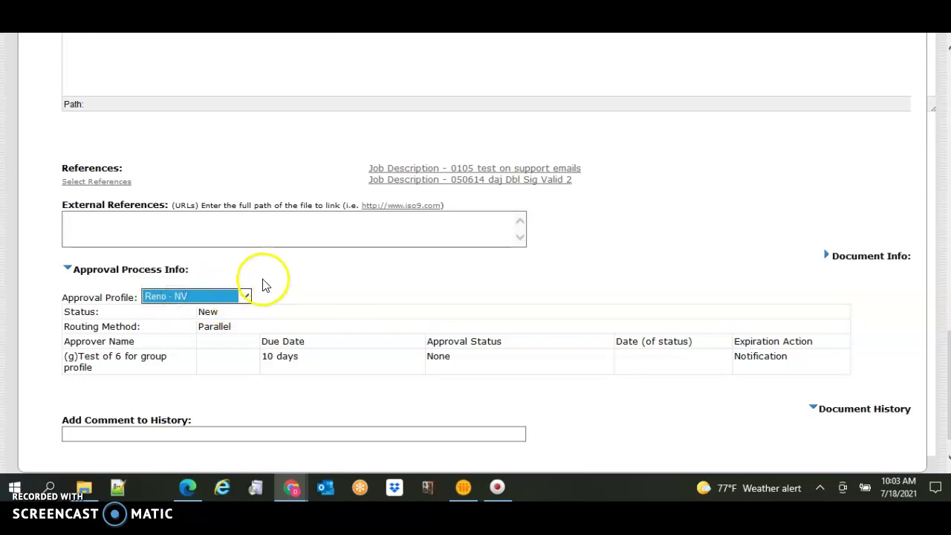
left_click(307, 281)
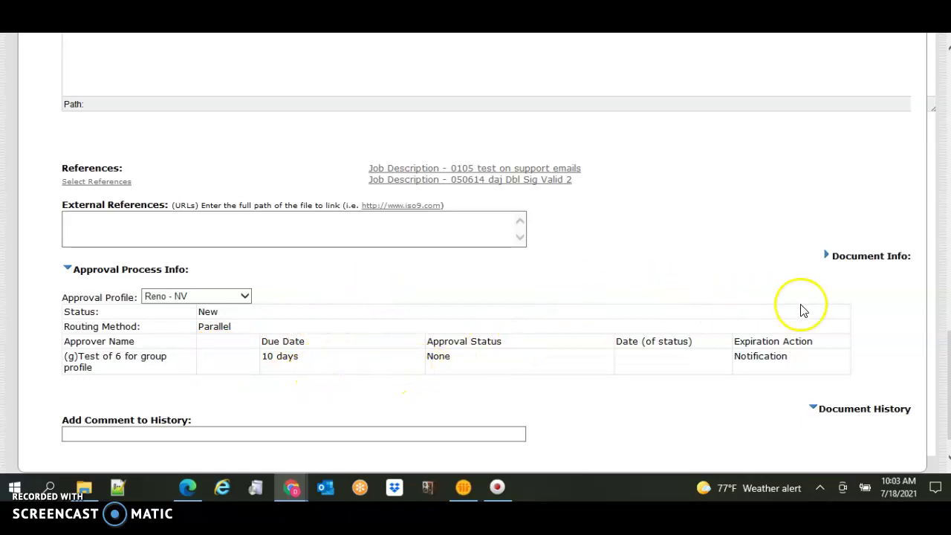
left_click(825, 255)
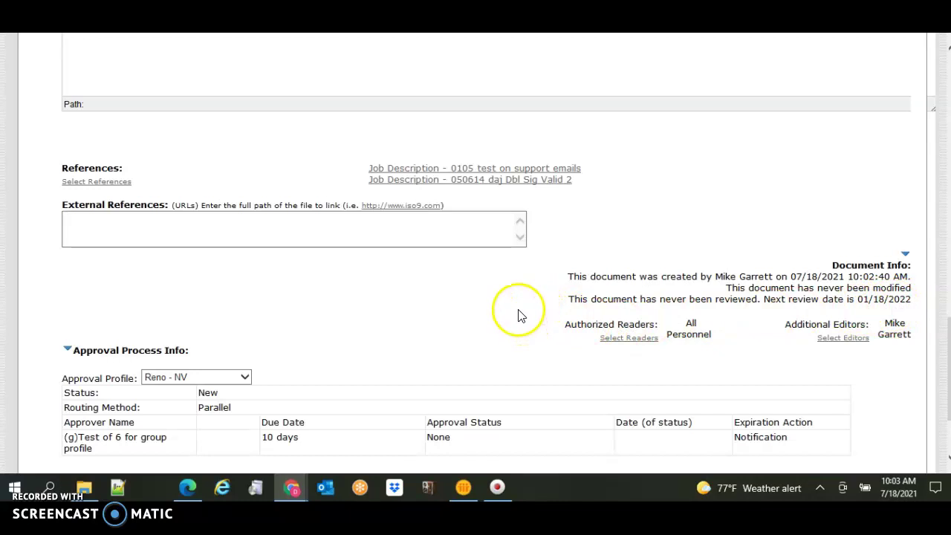
Enter "Permanent comment in this document" as the comment to add to the document's history
scroll(520, 314, "down", 1)
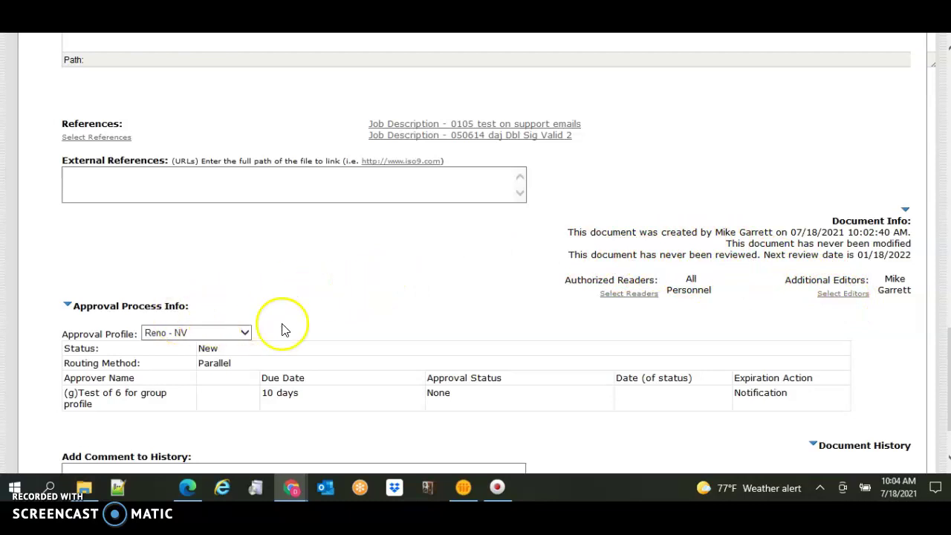
scroll(279, 331, "down", 2)
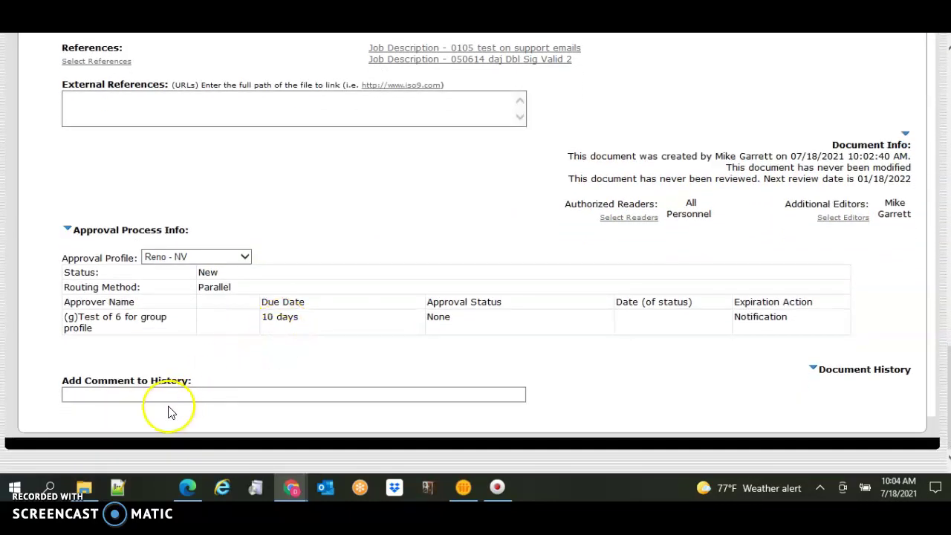
left_click(122, 393)
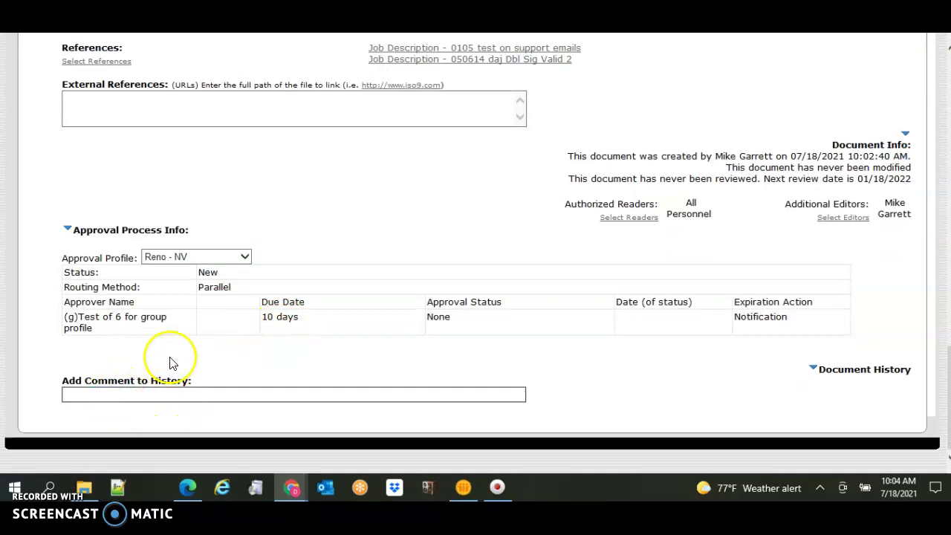
type("Permanent comment in this document")
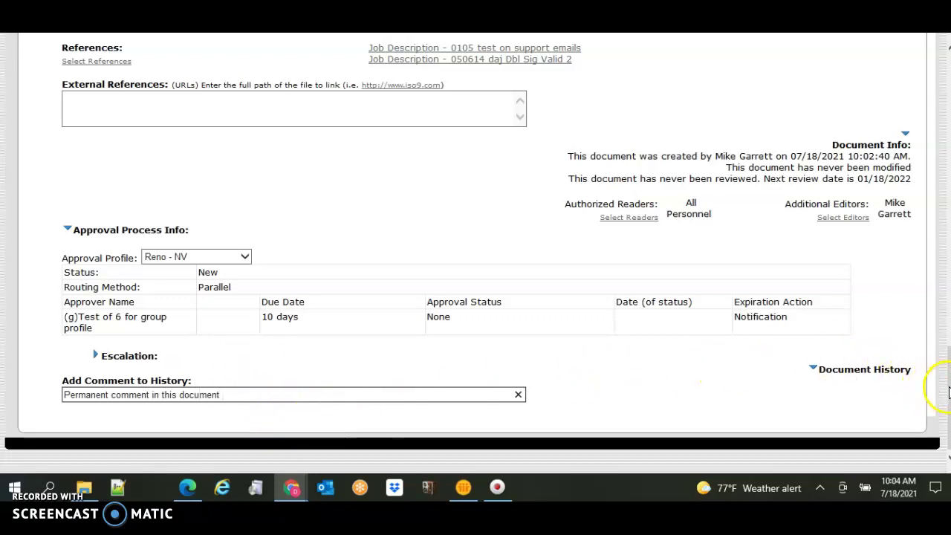
Save the new document without exiting it
left_click_drag(947, 403, 858, 103)
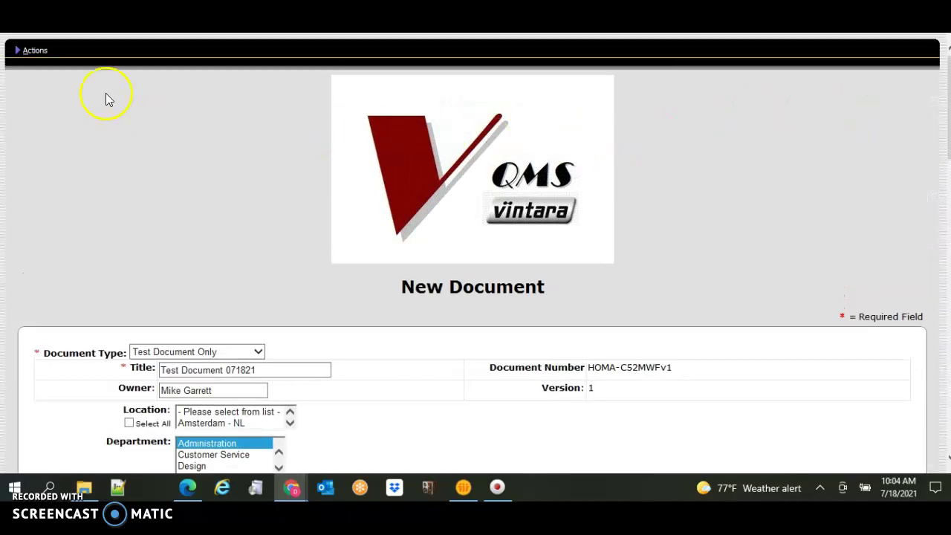
mouse_move(39, 45)
left_click(43, 78)
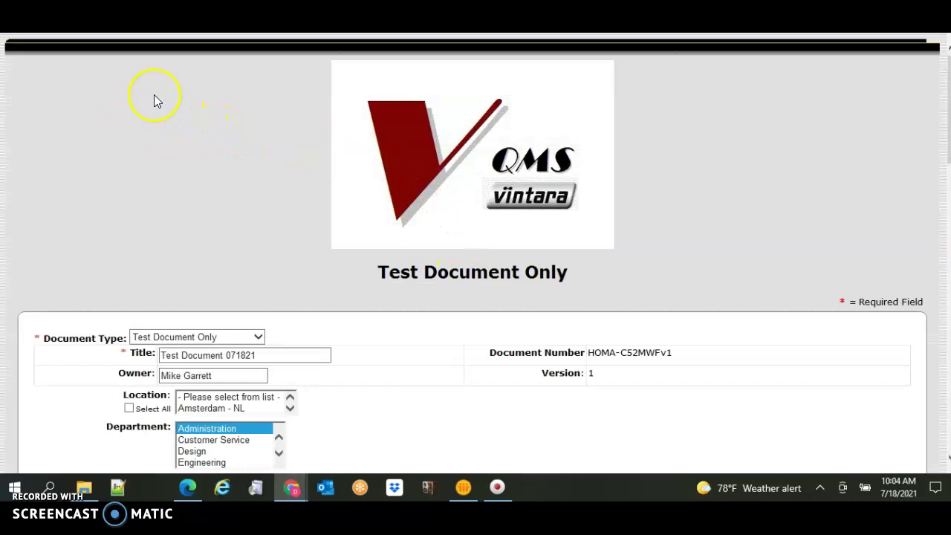
Request approval for the saved test document
left_click(30, 49)
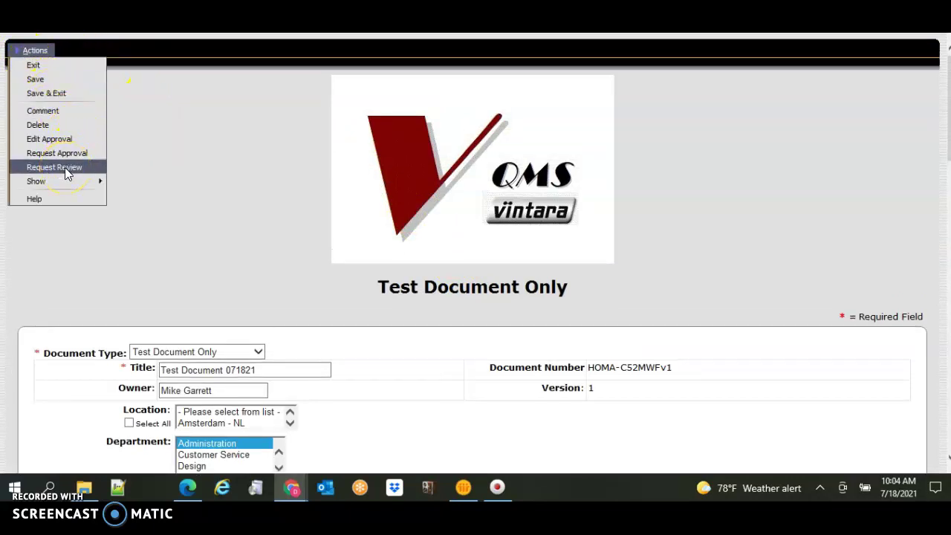
scroll(223, 186, "down", 4)
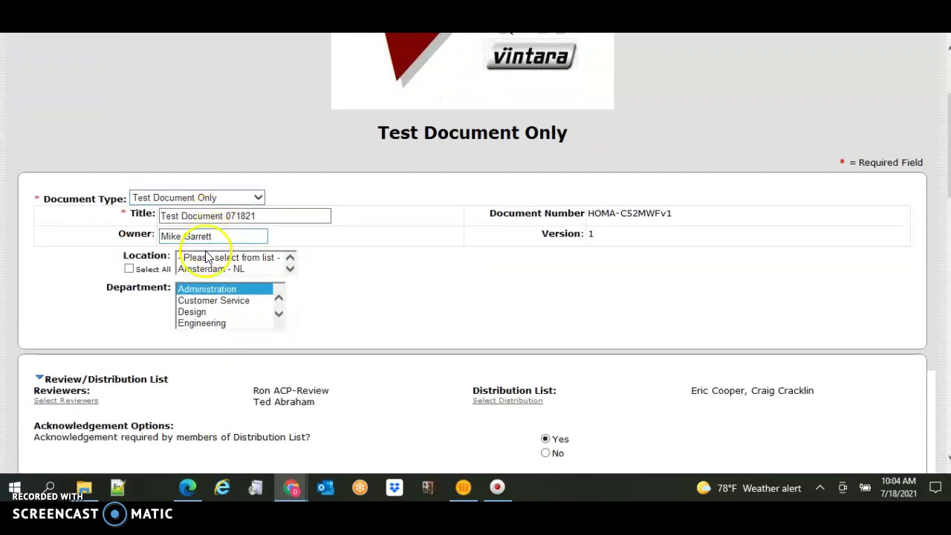
scroll(283, 379, "up", 1)
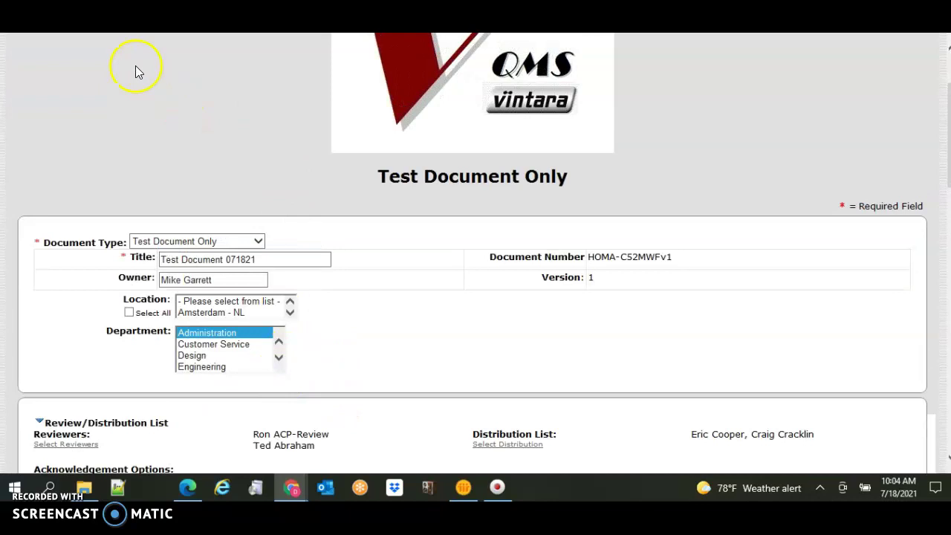
scroll(295, 146, "up", 3)
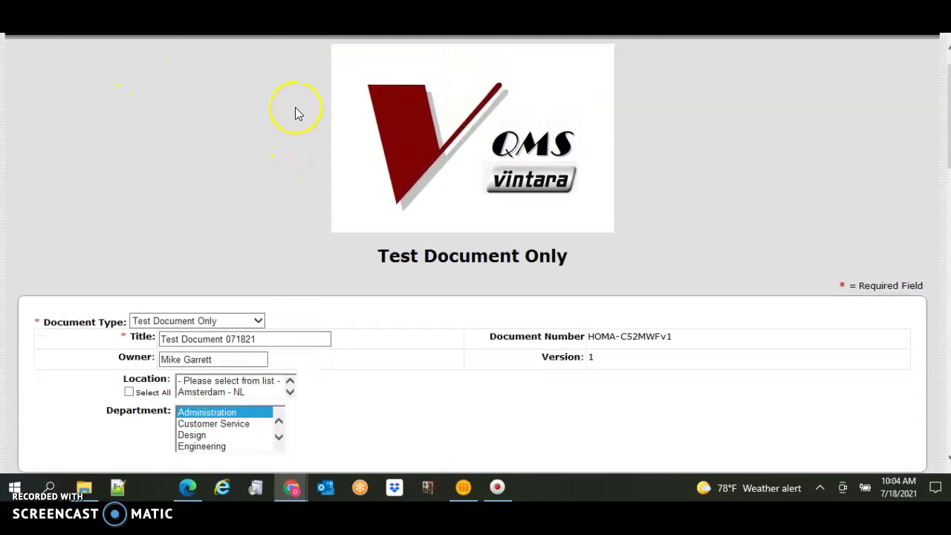
left_click(16, 58)
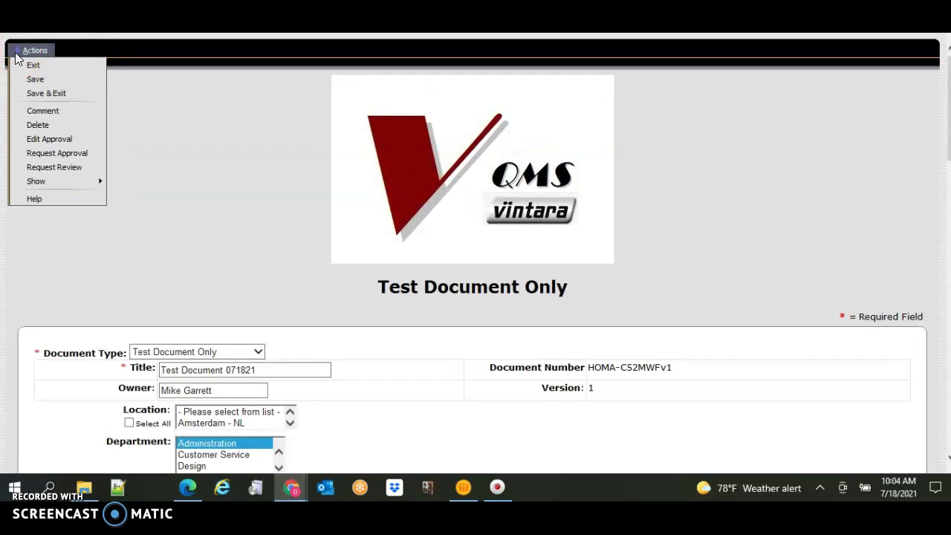
left_click(73, 152)
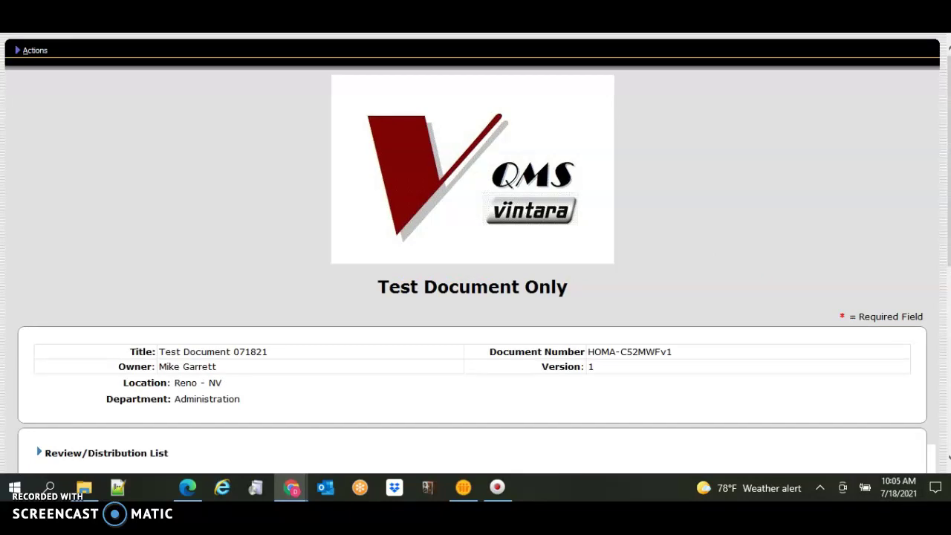
Try to approve the document by submitting the account password, and return to the document
left_click(42, 52)
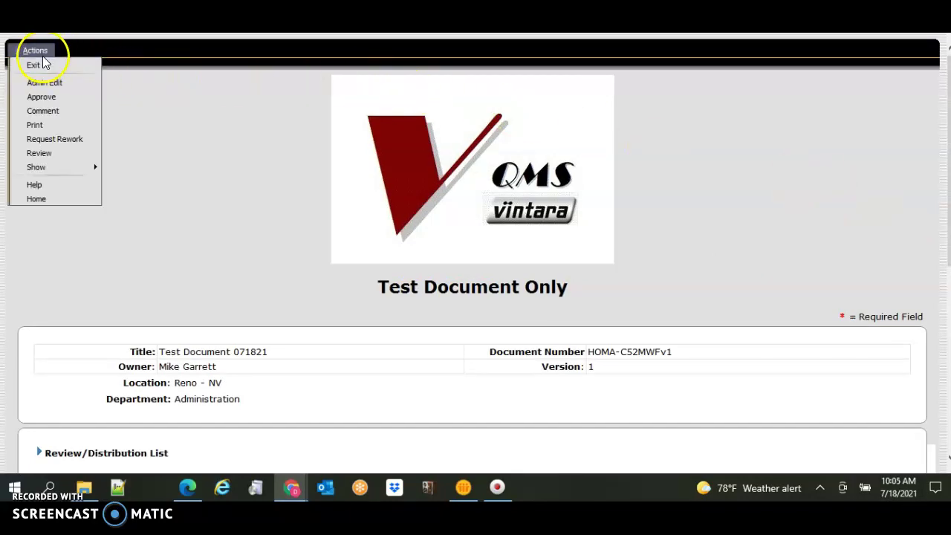
left_click(41, 95)
left_click(451, 199)
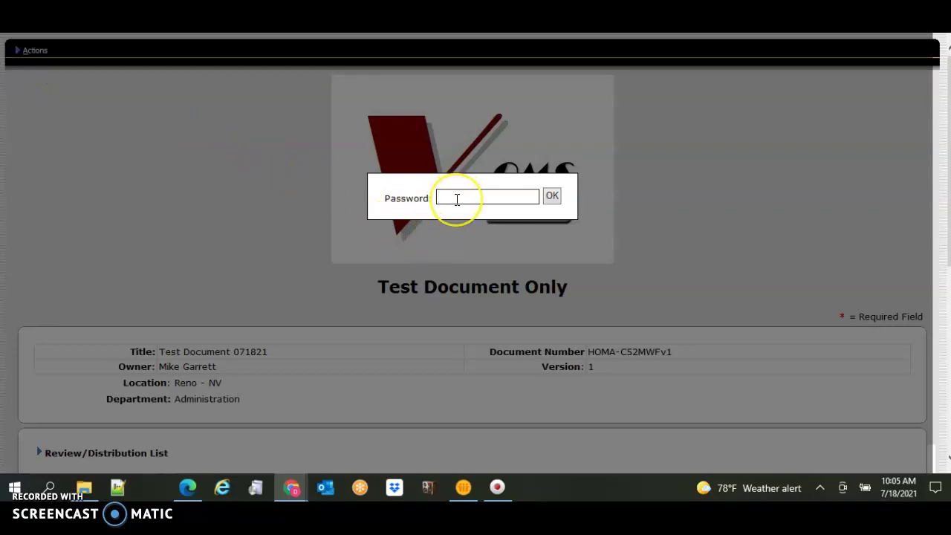
left_click(551, 196)
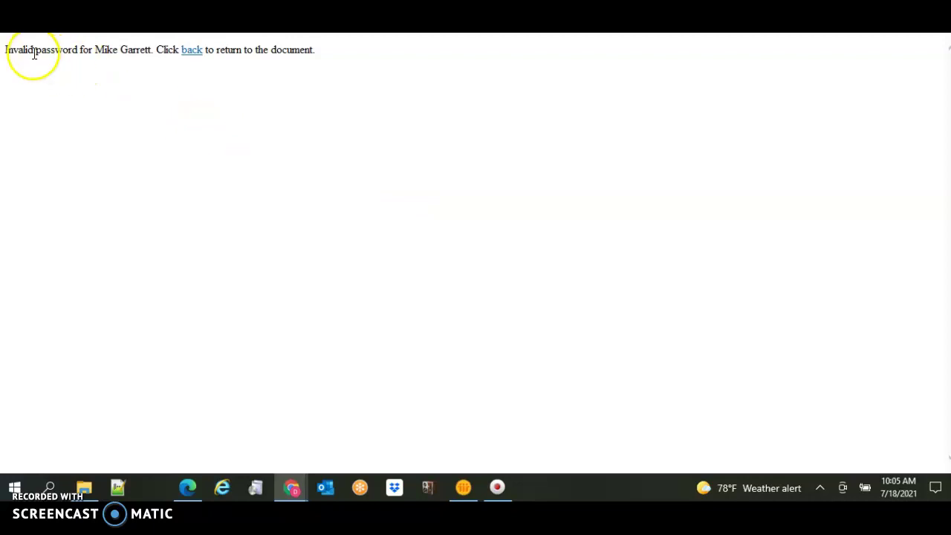
left_click(192, 51)
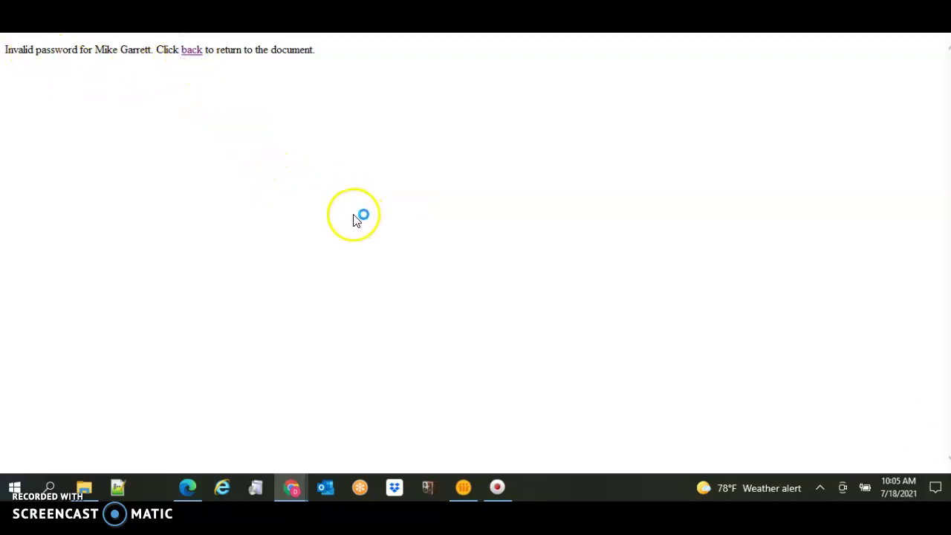
left_click(194, 52)
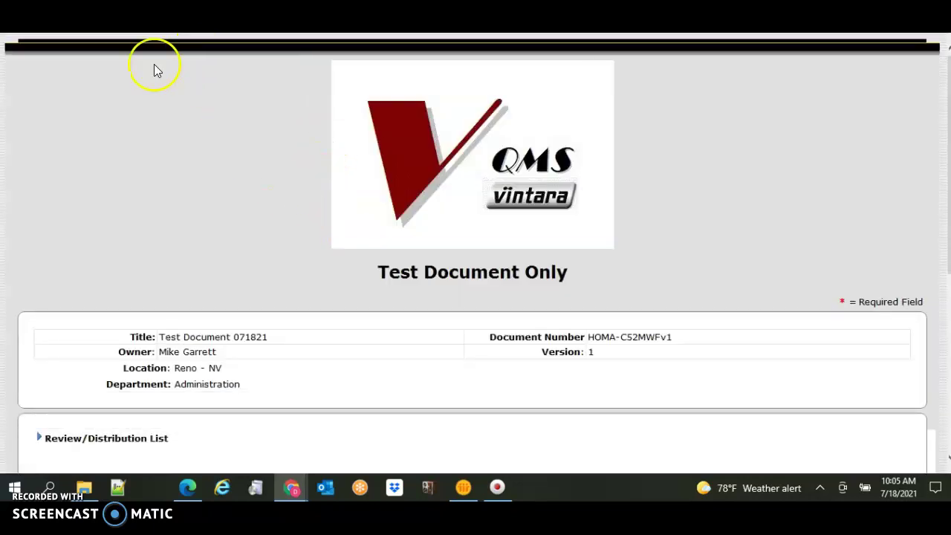
Approve the document, entering the account password to sign the approval
left_click(34, 51)
left_click(45, 92)
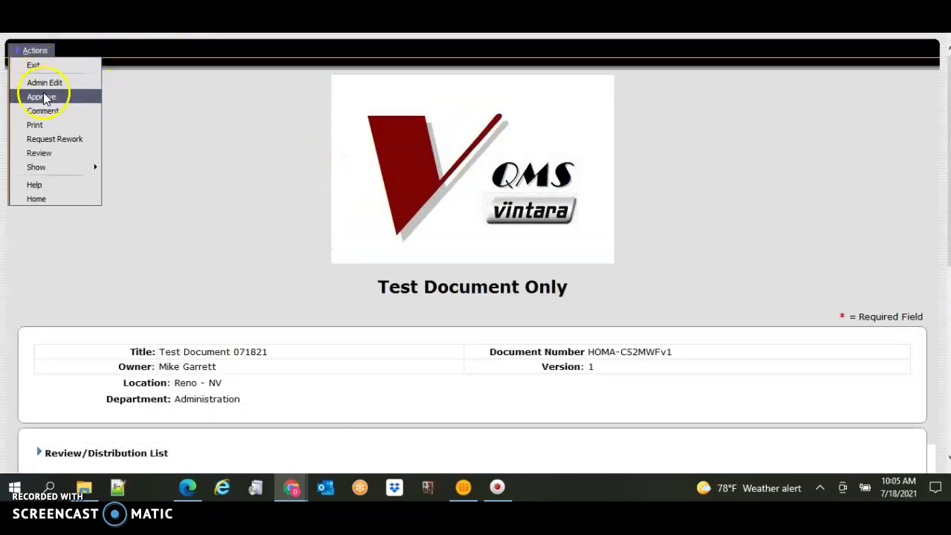
type("•••••••")
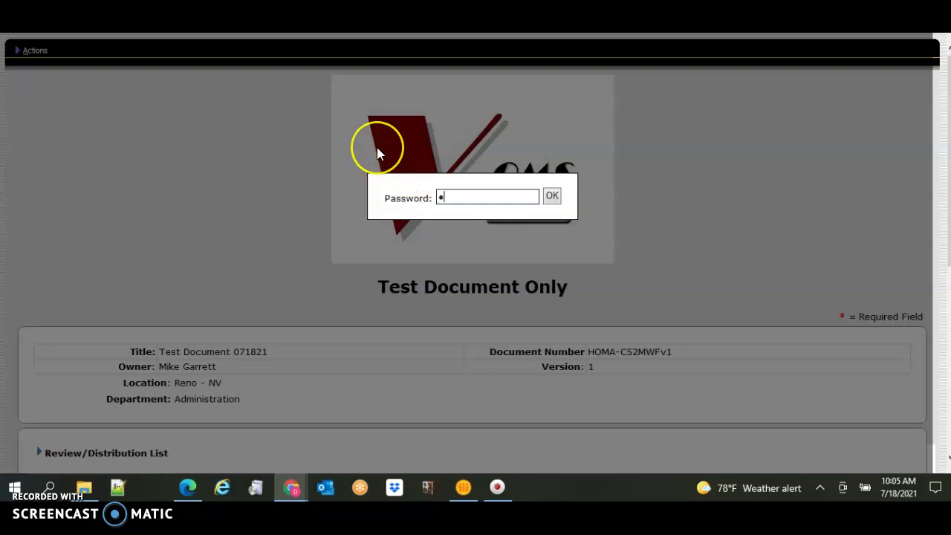
type("•")
left_click(552, 197)
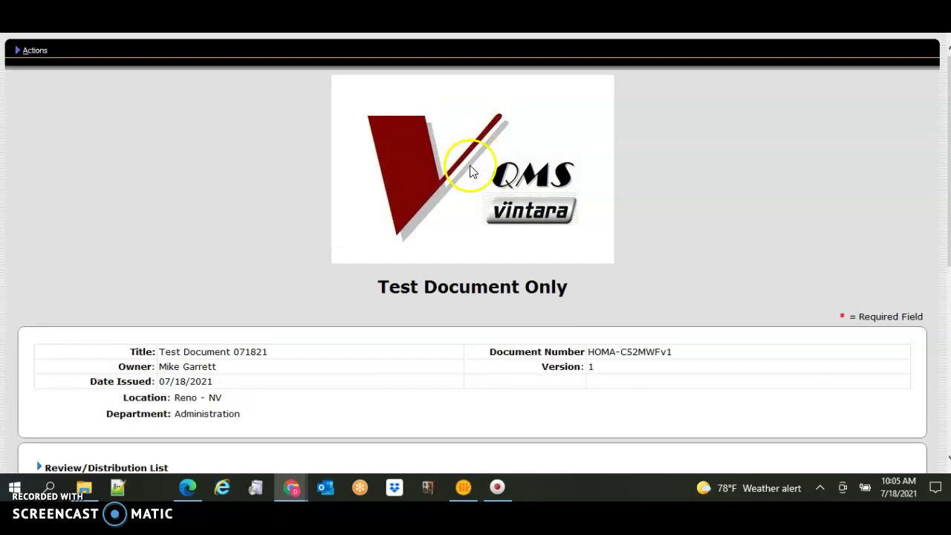
left_click(37, 52)
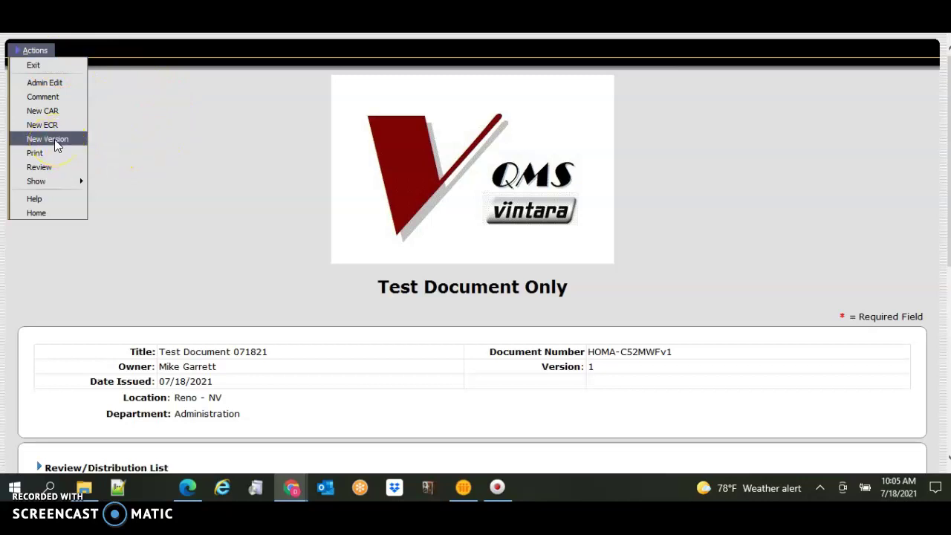
left_click(32, 113)
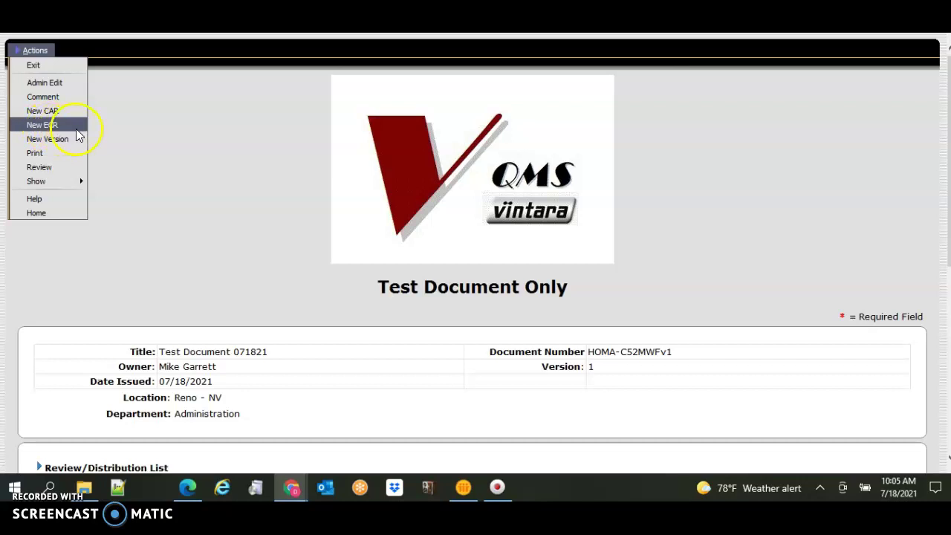
left_click(129, 178)
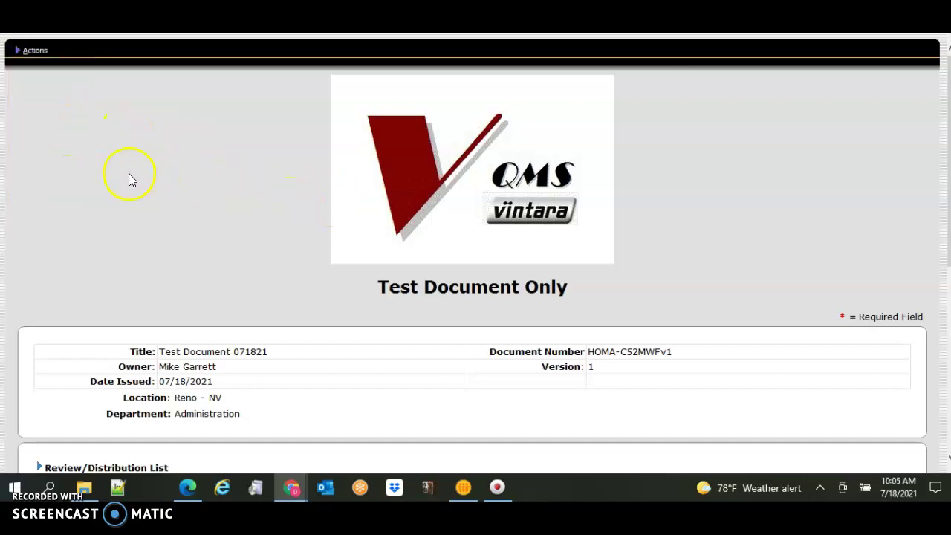
left_click(32, 50)
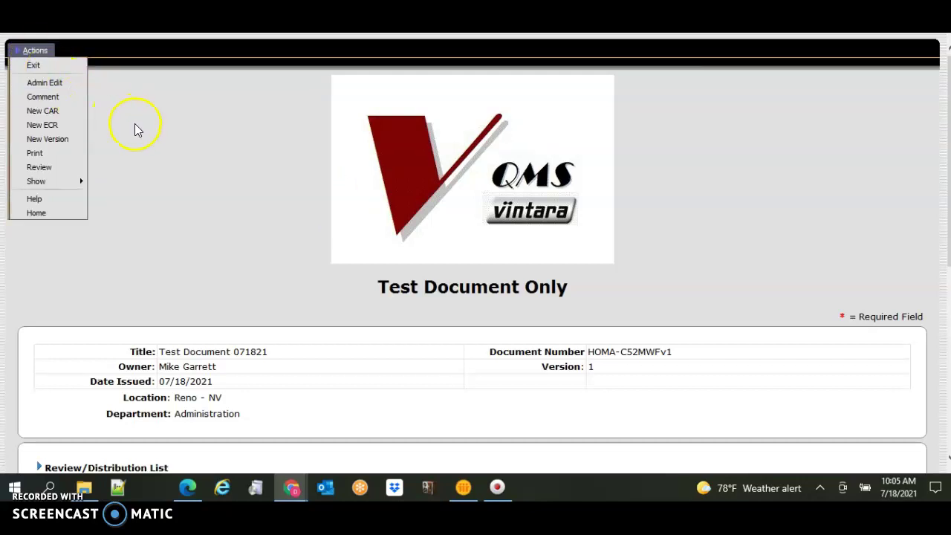
left_click(102, 128)
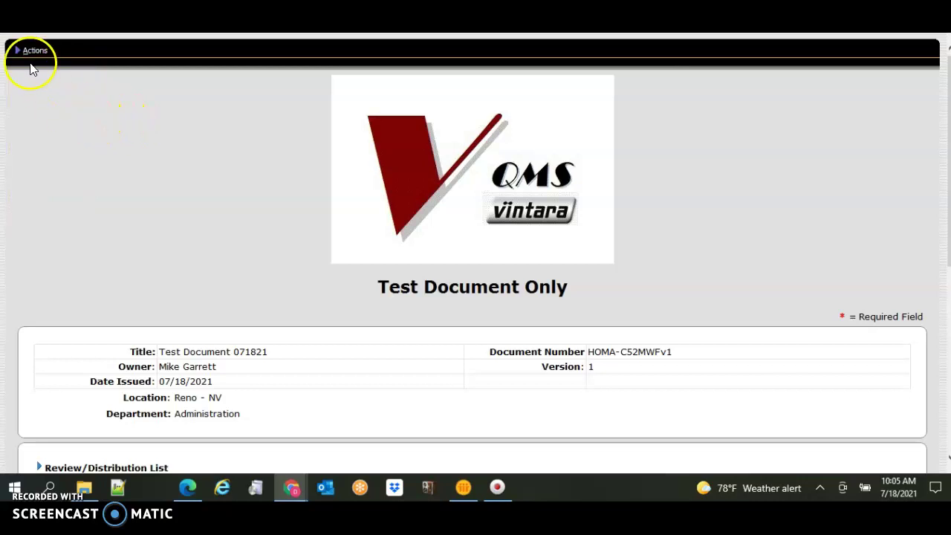